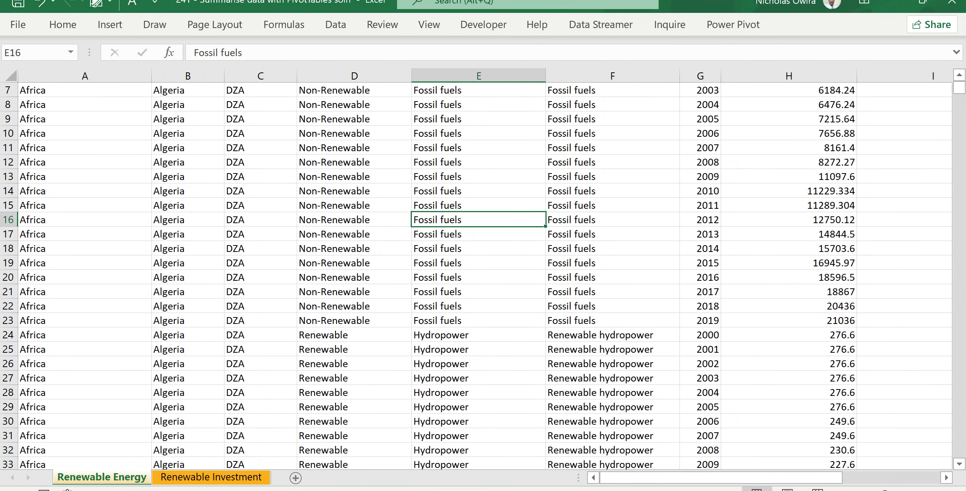
Convert the Renewable Energy data range $A$3:$I$21429 into a table with headers.
left_click(959, 77)
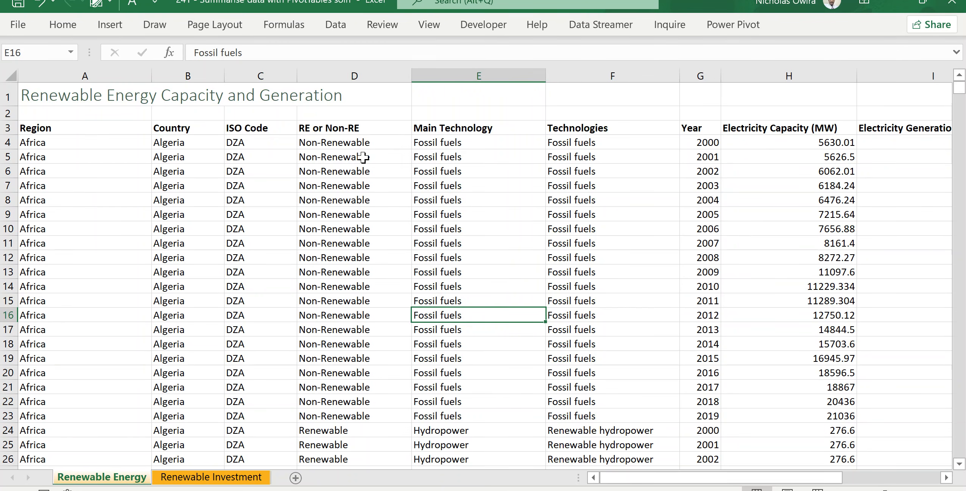
left_click(336, 172)
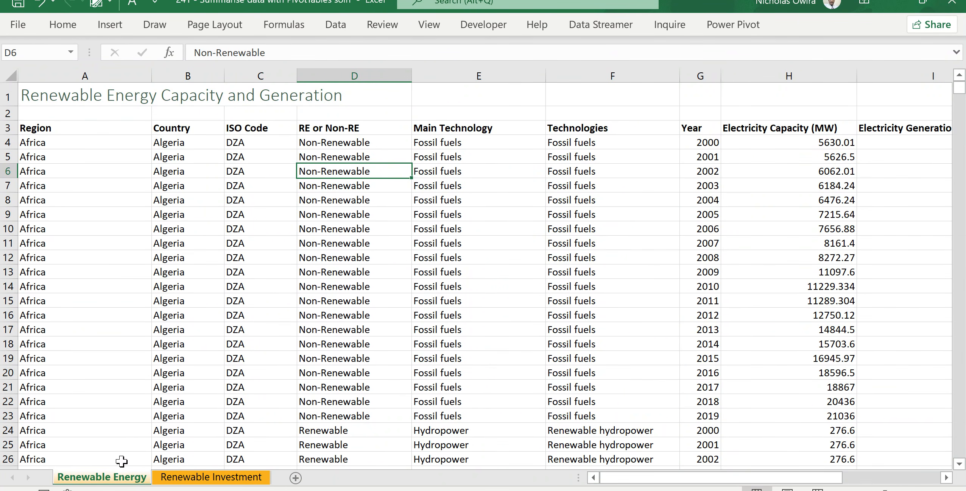
left_click(398, 218)
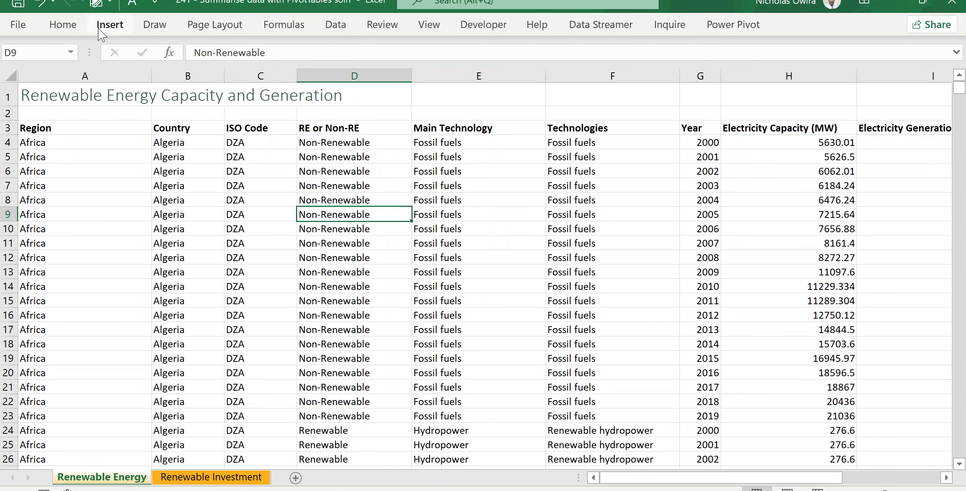
left_click(111, 25)
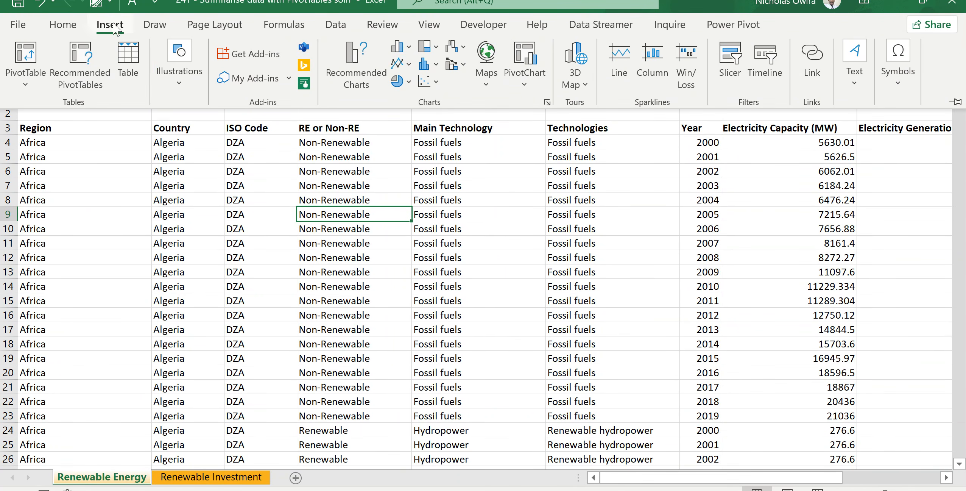
left_click(132, 60)
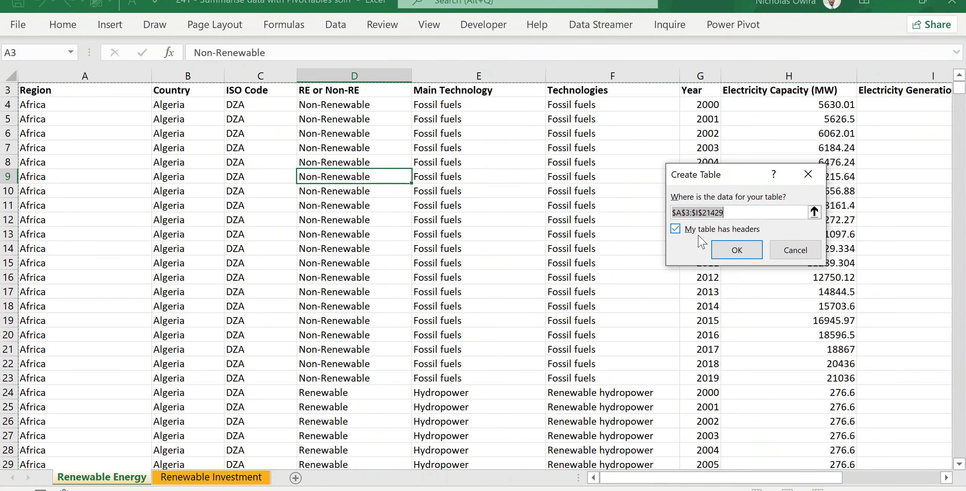
left_click(731, 253)
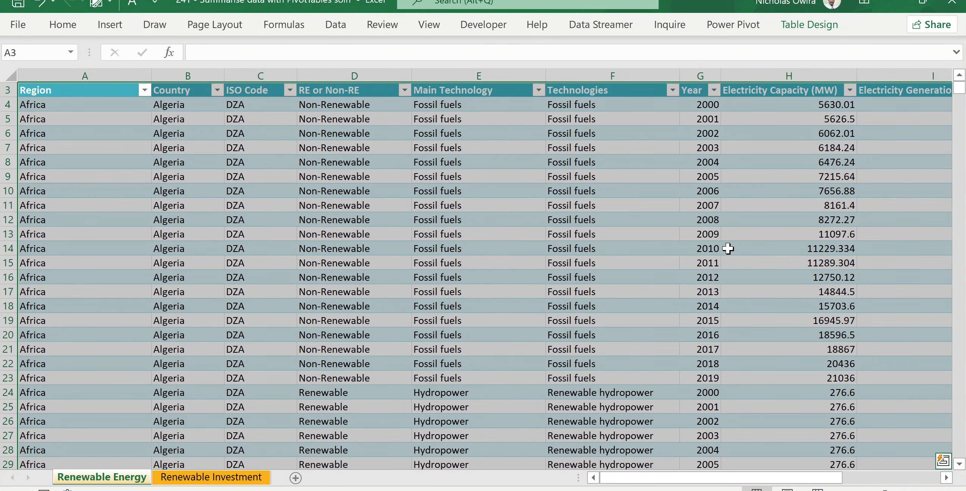
Apply the black-header table style with grey banded rows to the Renewable Energy table.
left_click(805, 25)
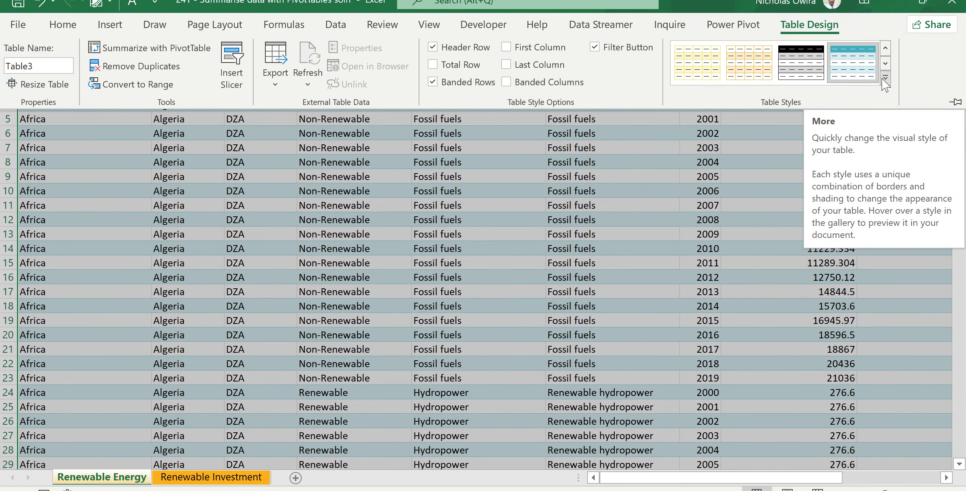
left_click(798, 63)
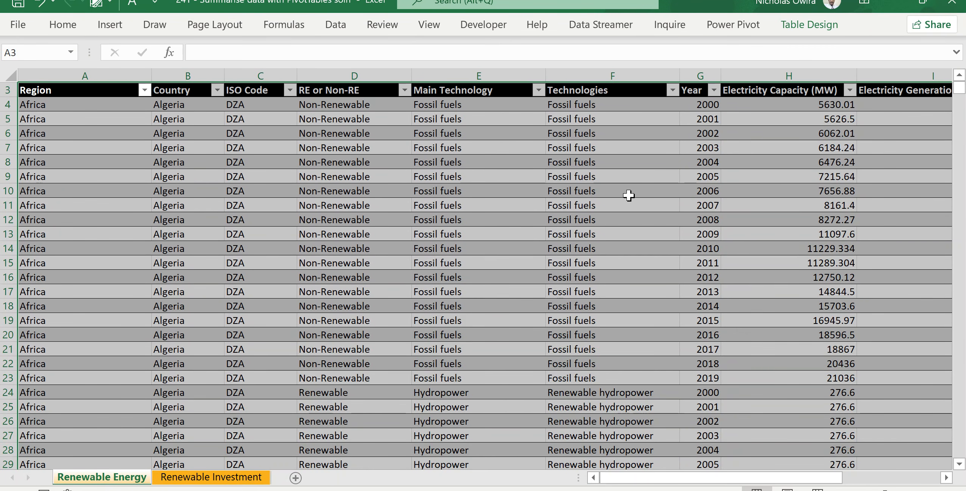
left_click(618, 195)
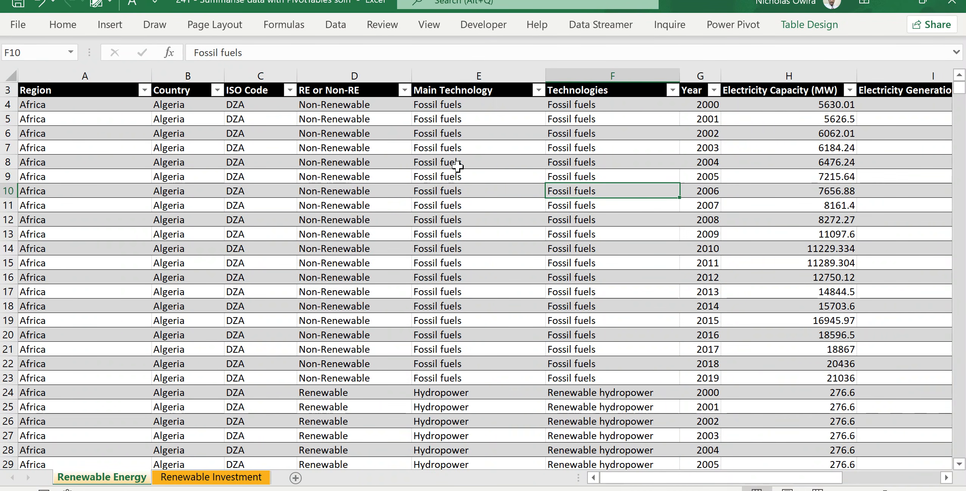
Insert a PivotTable based on Table3, placed in a new worksheet.
left_click(451, 162)
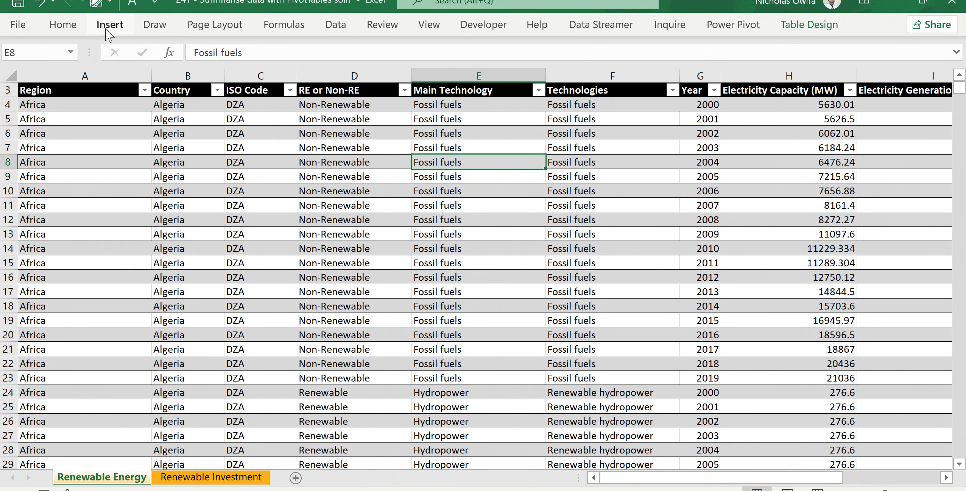
left_click(117, 27)
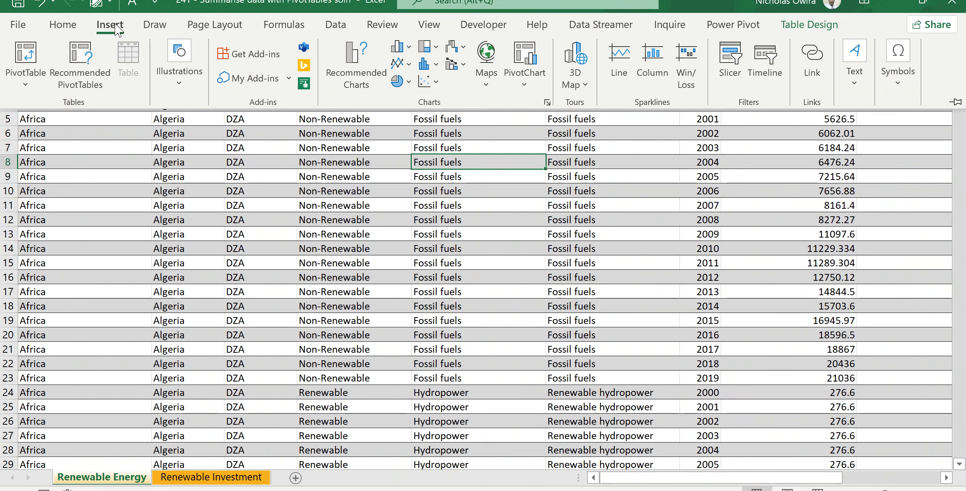
left_click(27, 82)
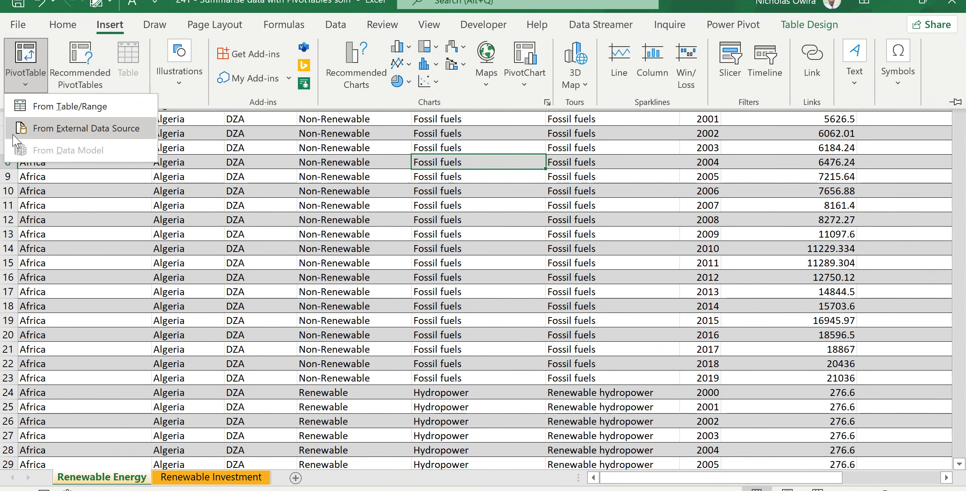
left_click(62, 108)
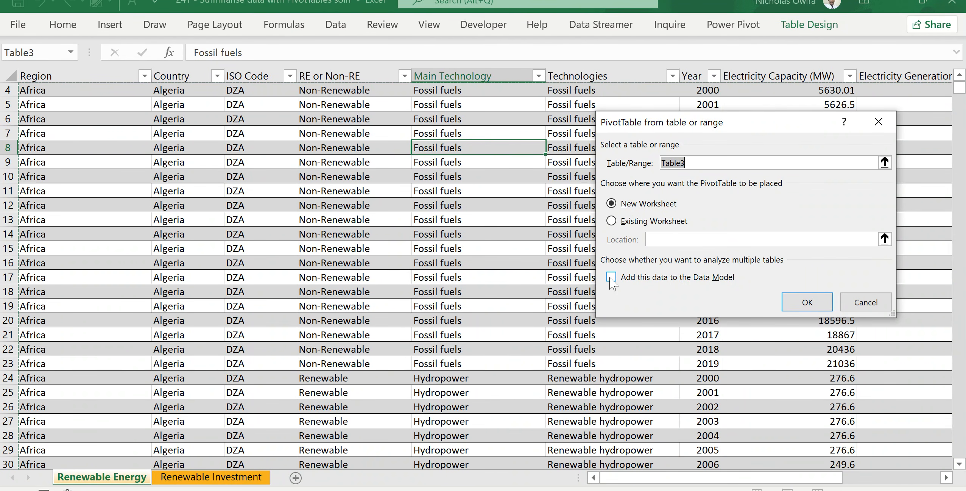
left_click(807, 302)
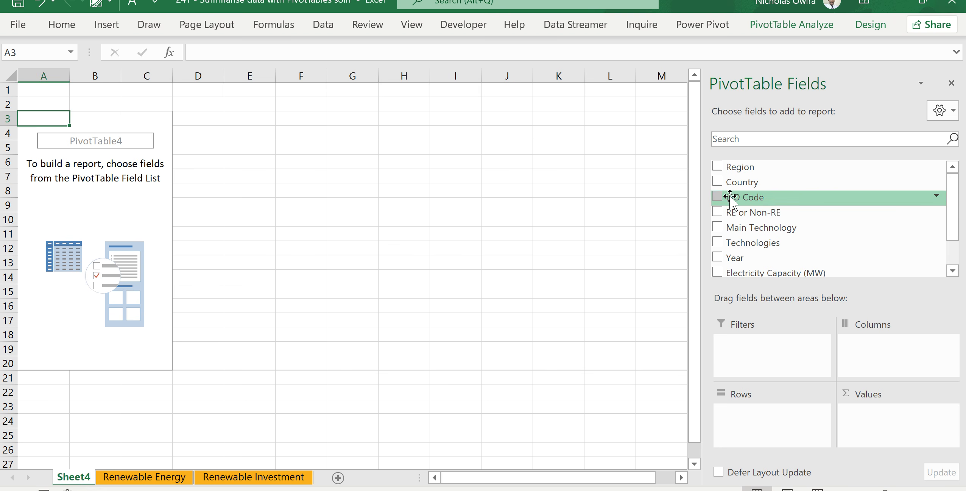
Add Region as the PivotTable's row labels and sum Electricity Capacity (MW) as its values.
left_click(717, 167)
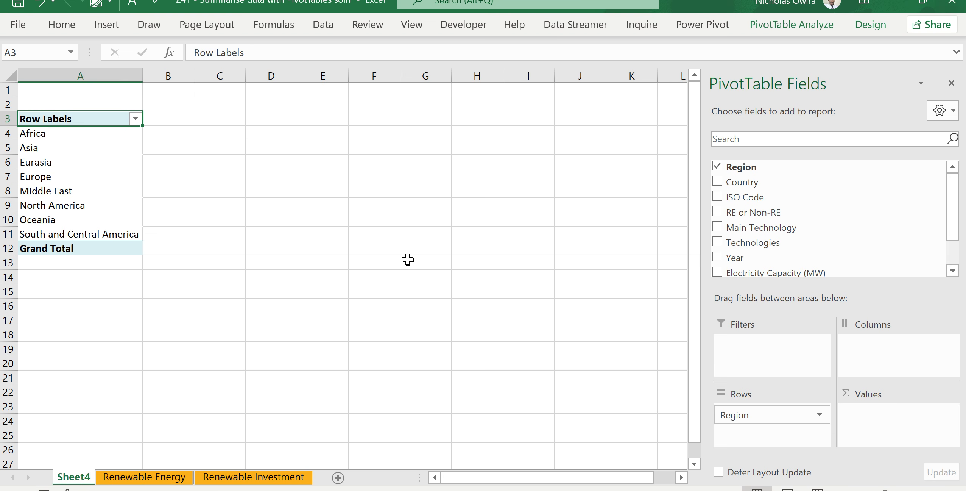
left_click(953, 271)
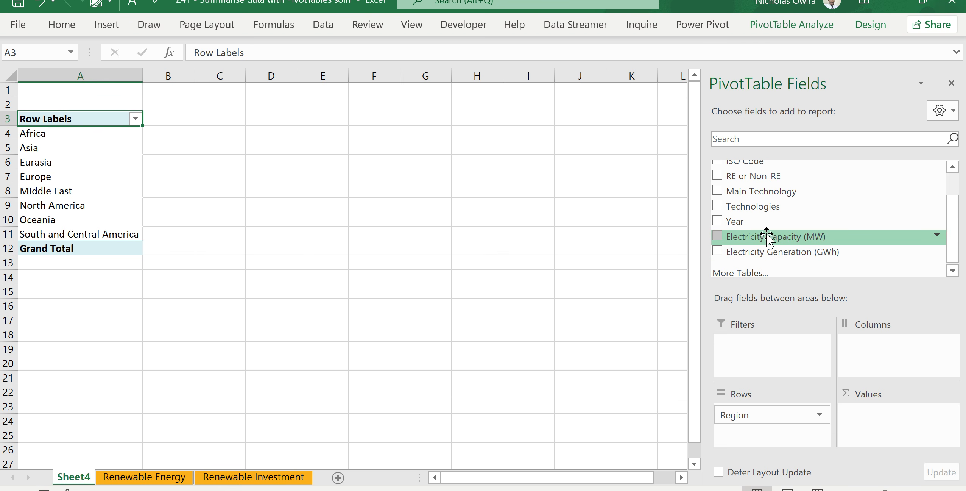
left_click(717, 237)
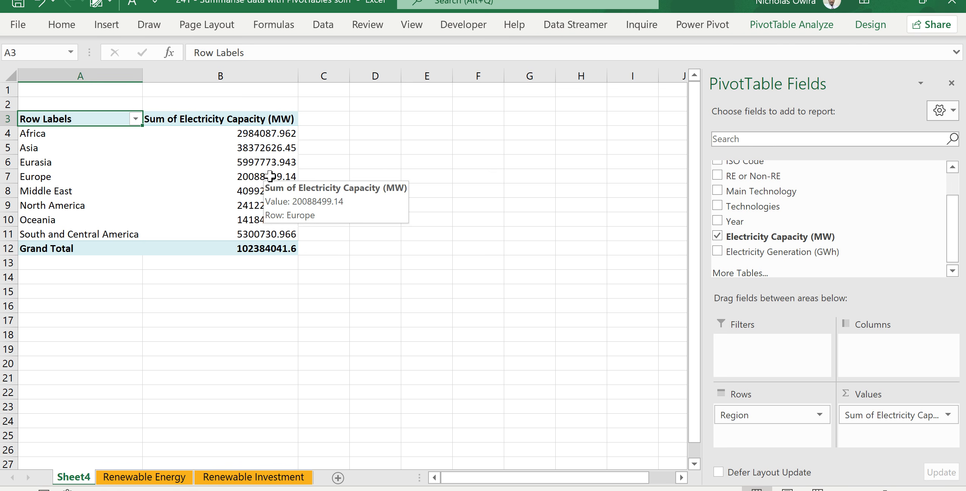
mouse_move(262, 163)
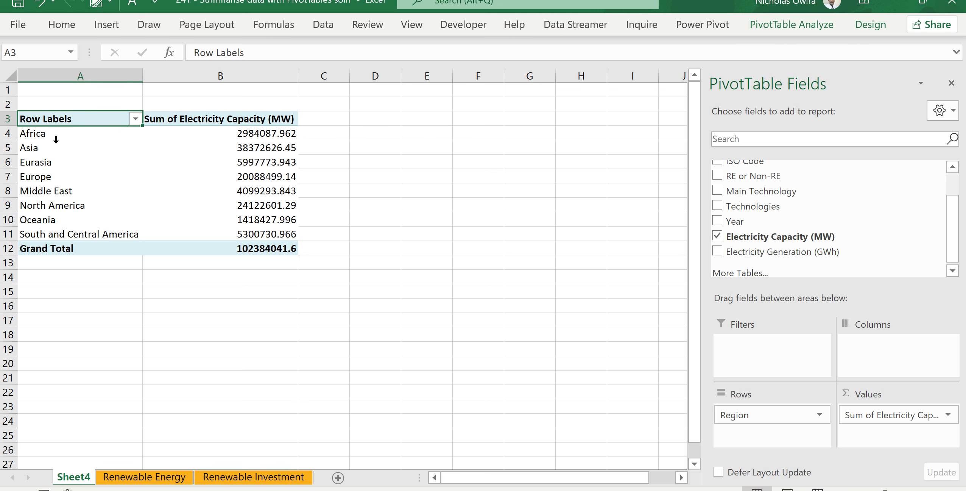
left_click(30, 135)
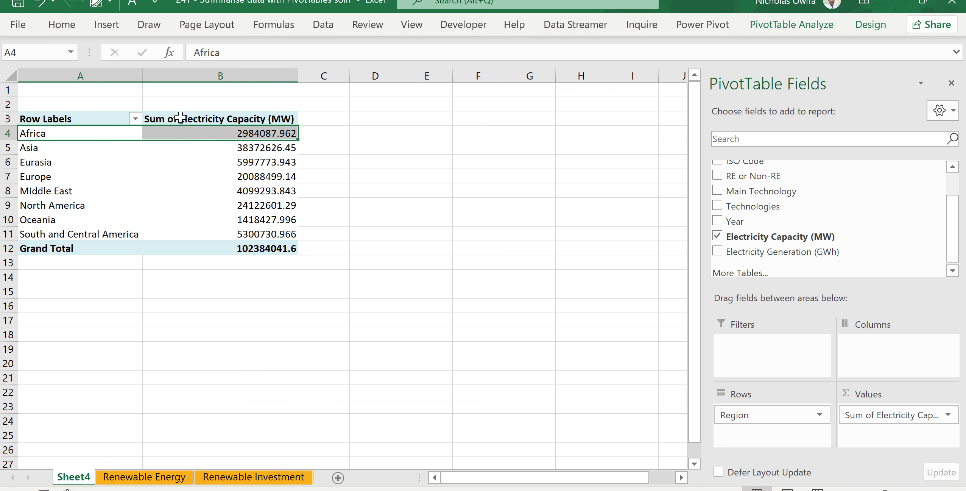
left_click(258, 134)
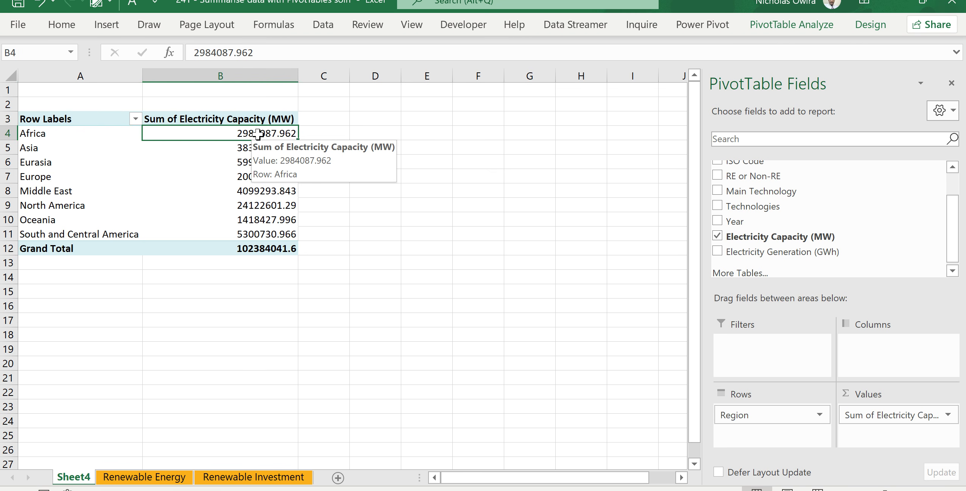
left_click(246, 162)
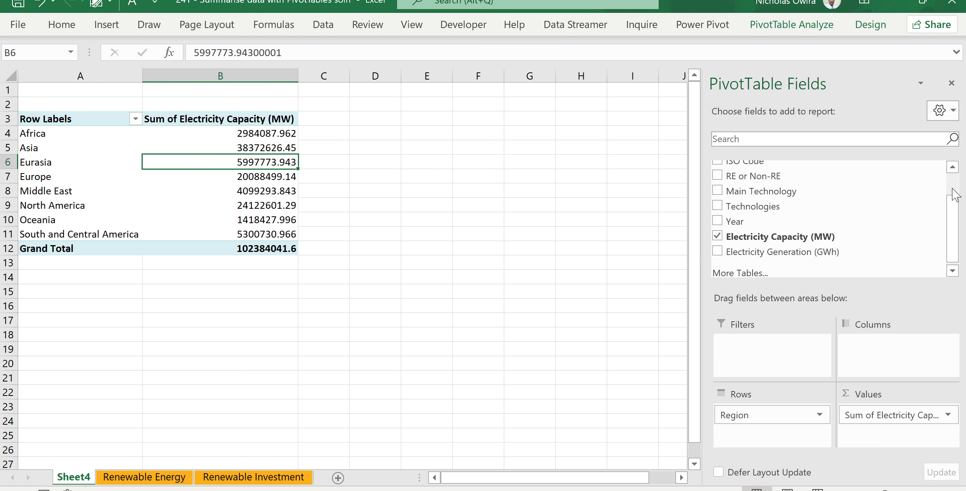
Add the RE or Non-RE field to the PivotTable and move it to the column labels.
left_click(952, 168)
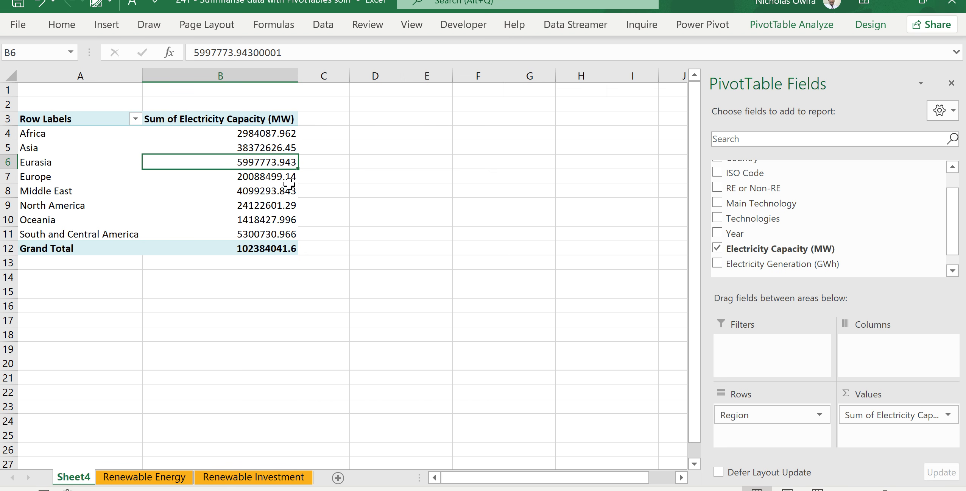
left_click(718, 187)
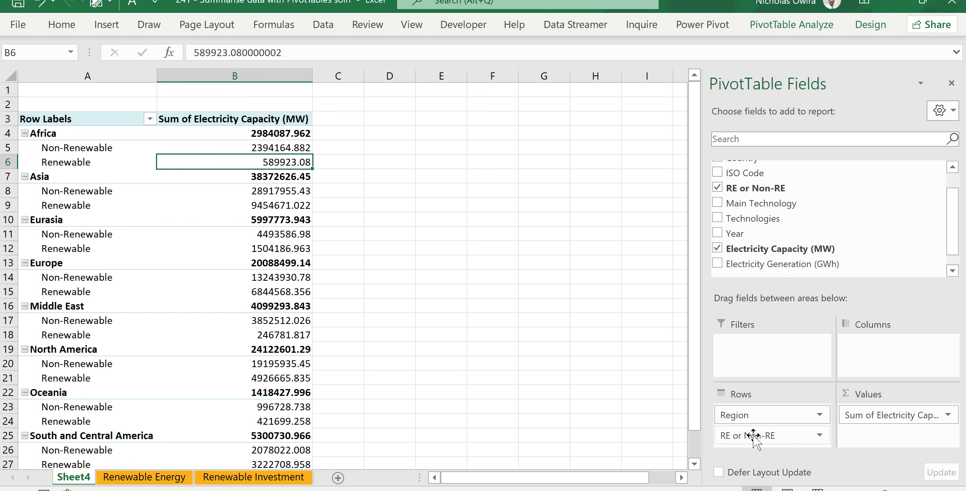
left_click(819, 435)
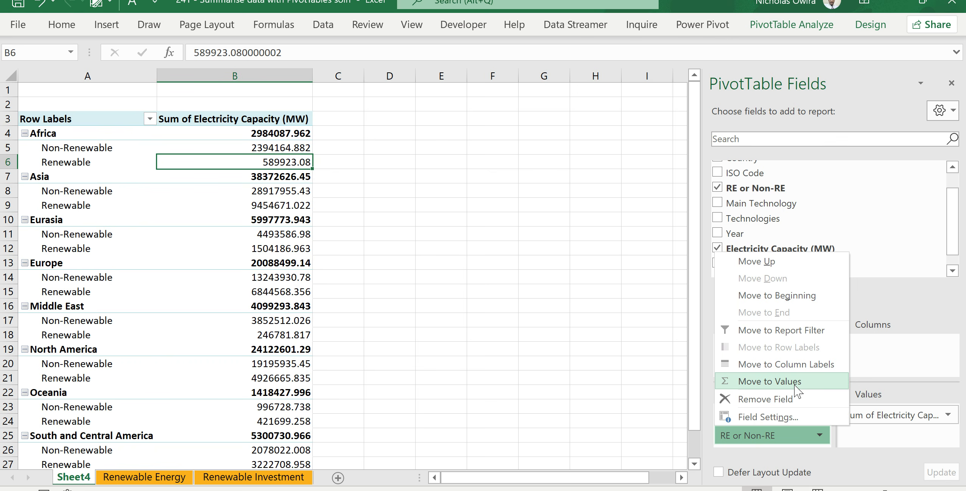
left_click(786, 364)
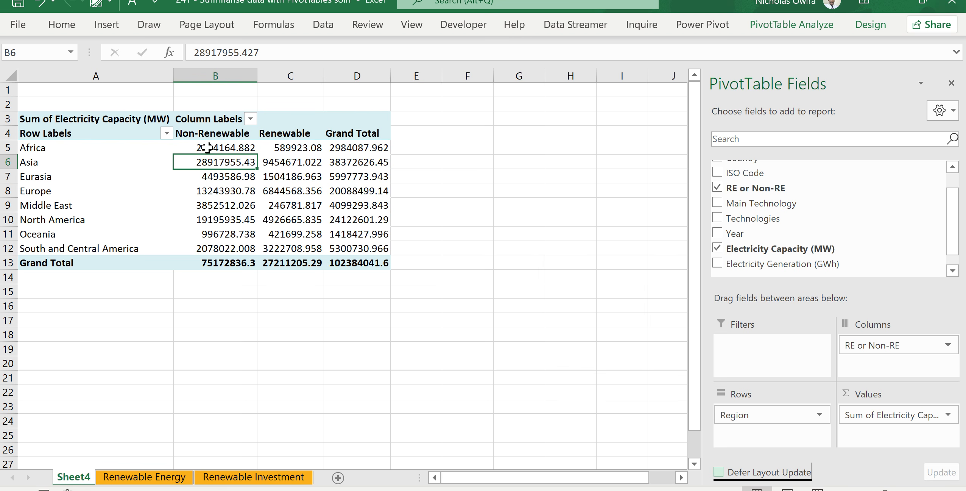
mouse_move(207, 147)
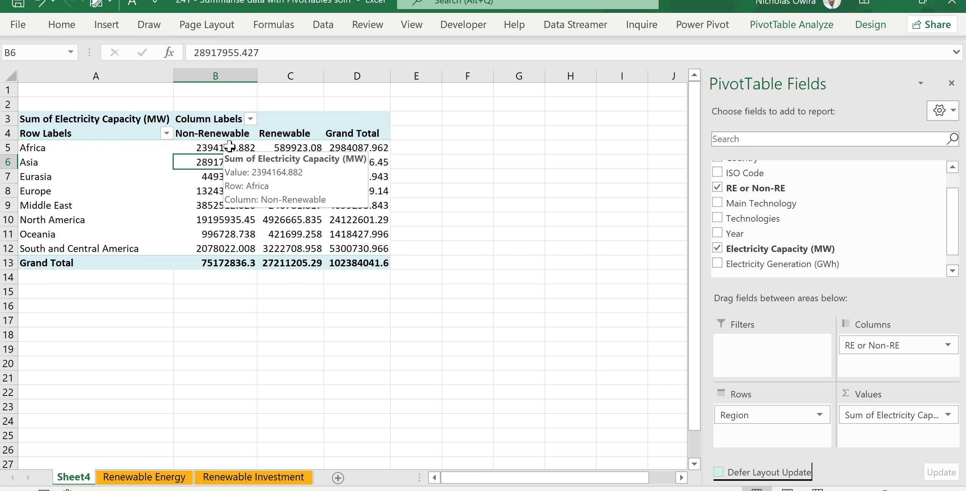
mouse_move(300, 152)
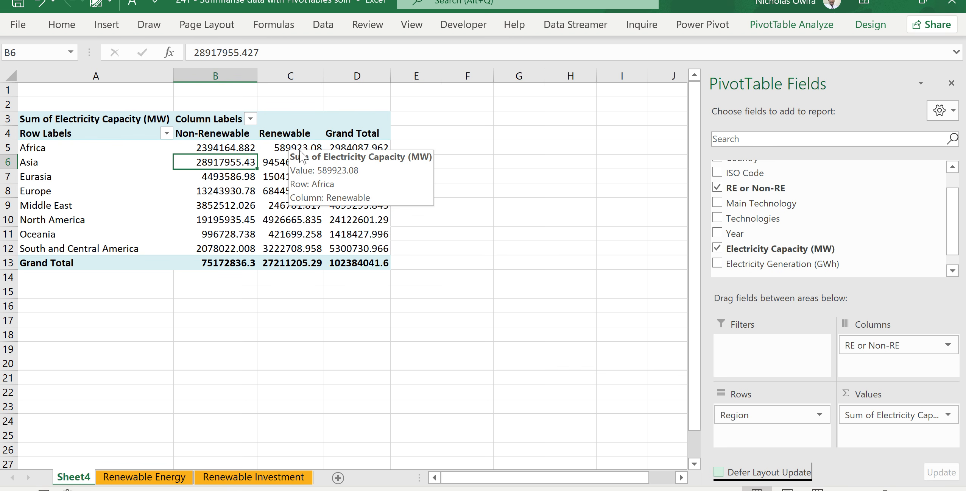
mouse_move(365, 145)
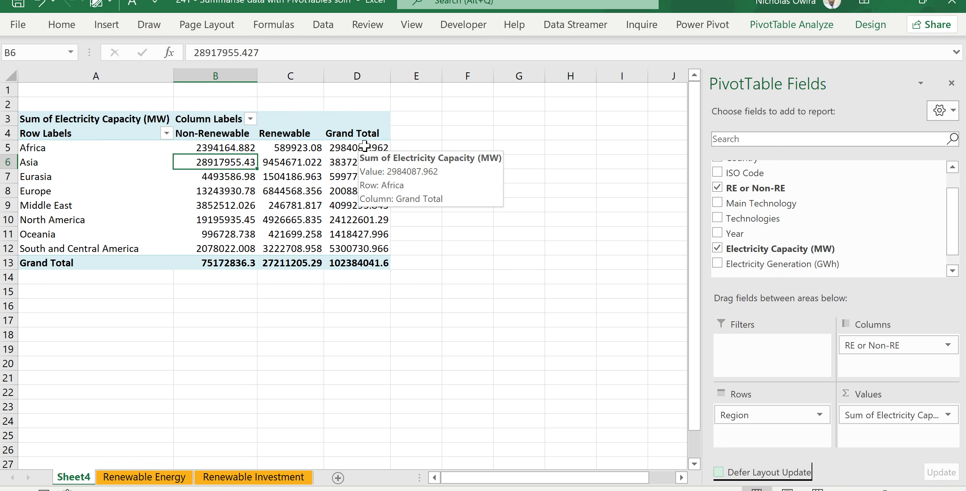
left_click(280, 193)
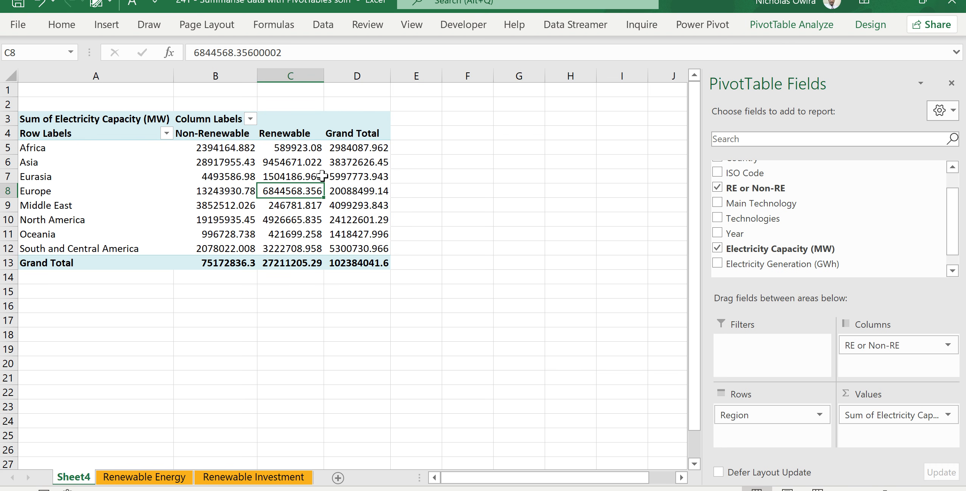
left_click(348, 167)
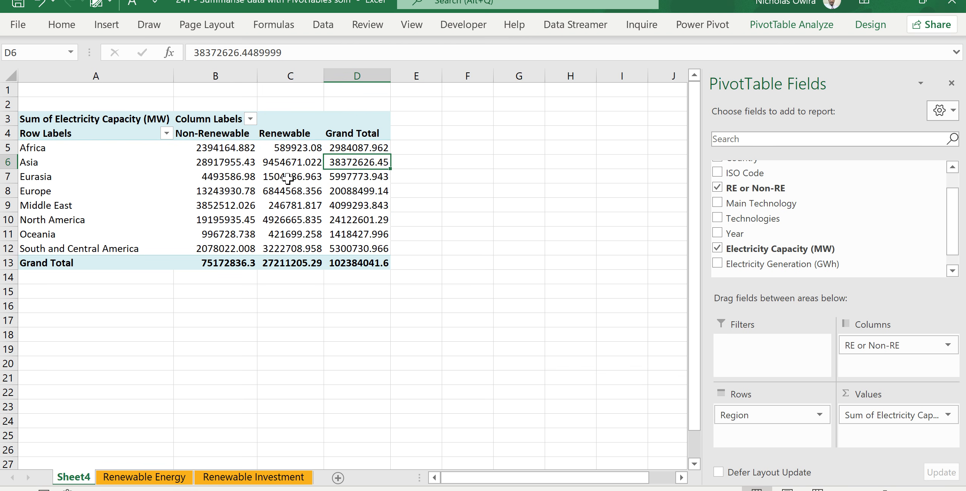
Format the PivotTable's electricity capacity values as Number with 2 decimal places and a 1000 separator.
mouse_move(287, 179)
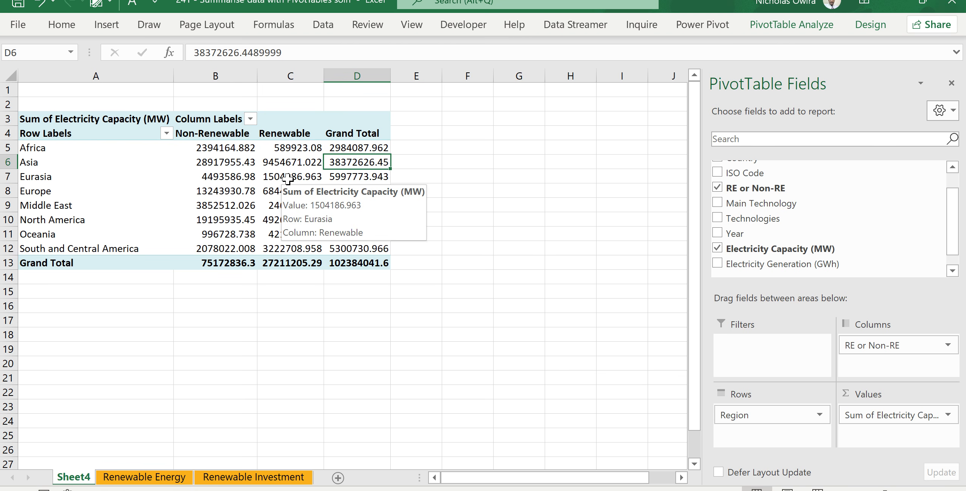
left_click(288, 179)
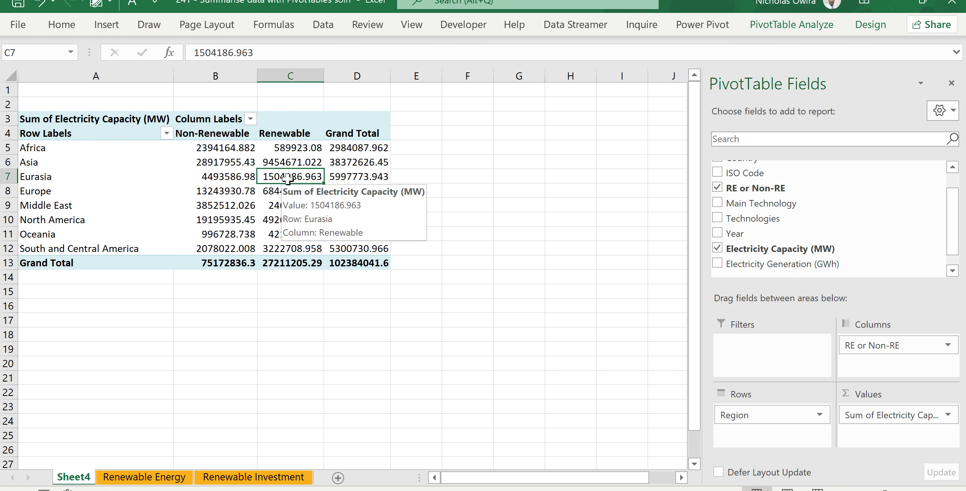
right_click(289, 180)
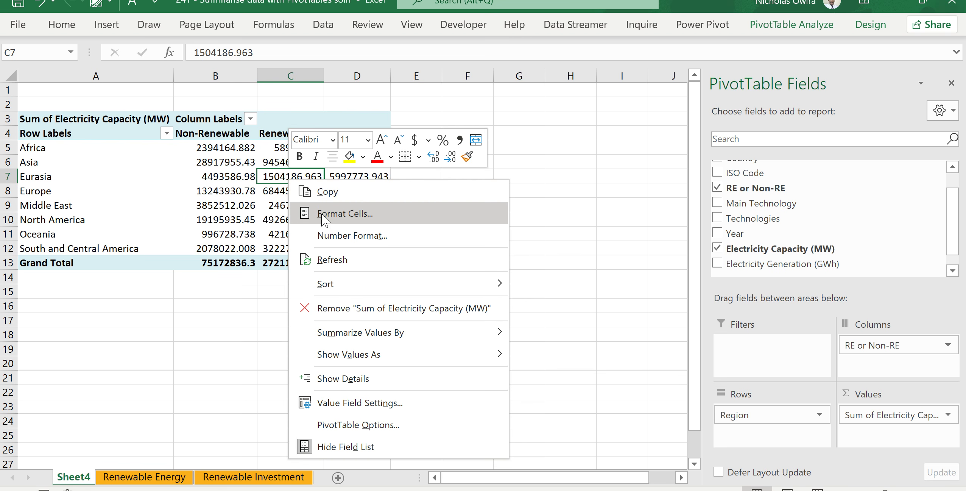
left_click(342, 239)
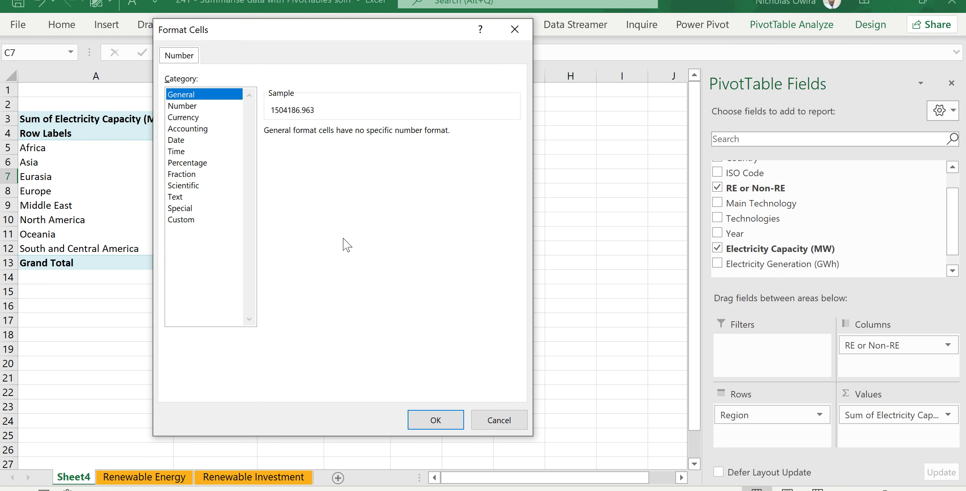
left_click(185, 106)
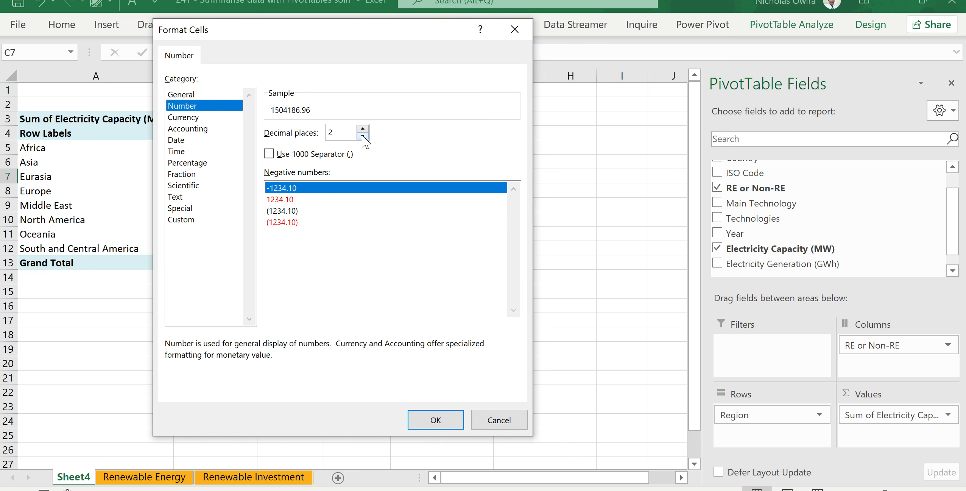
left_click(269, 153)
left_click(438, 419)
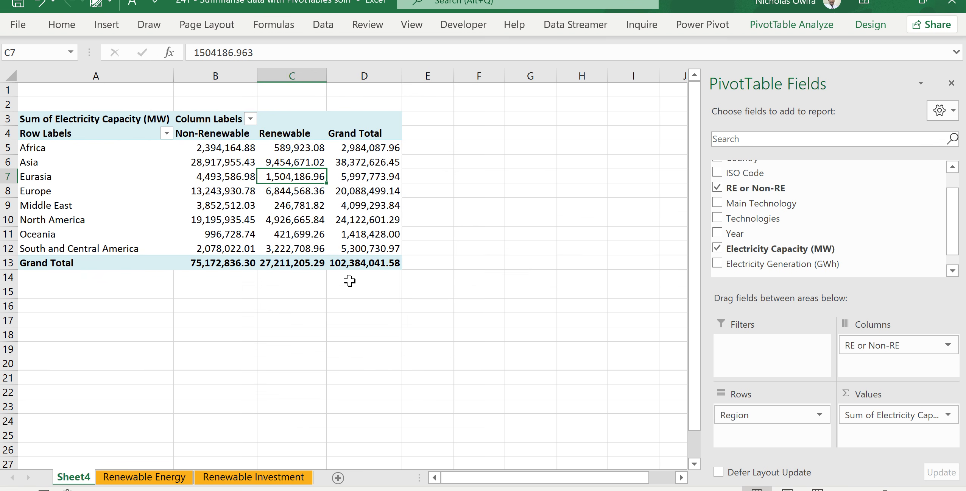
mouse_move(217, 152)
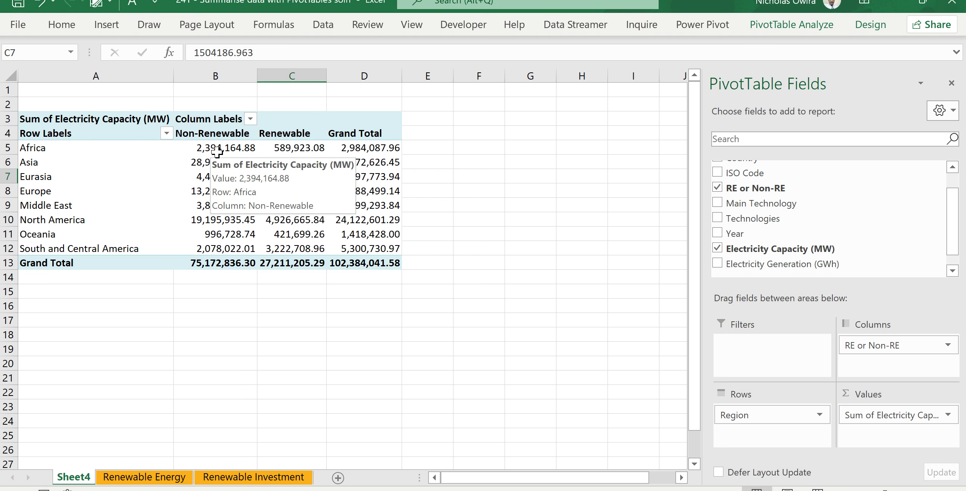
mouse_move(232, 194)
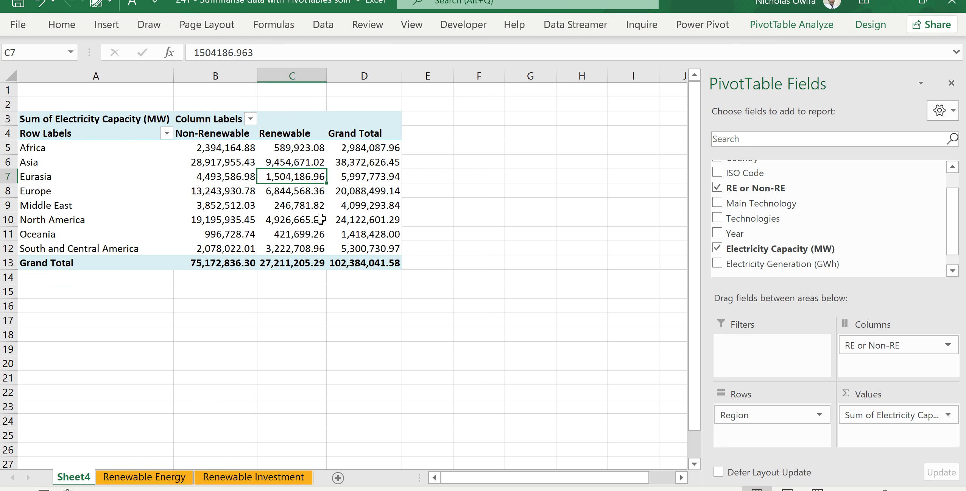
mouse_move(321, 218)
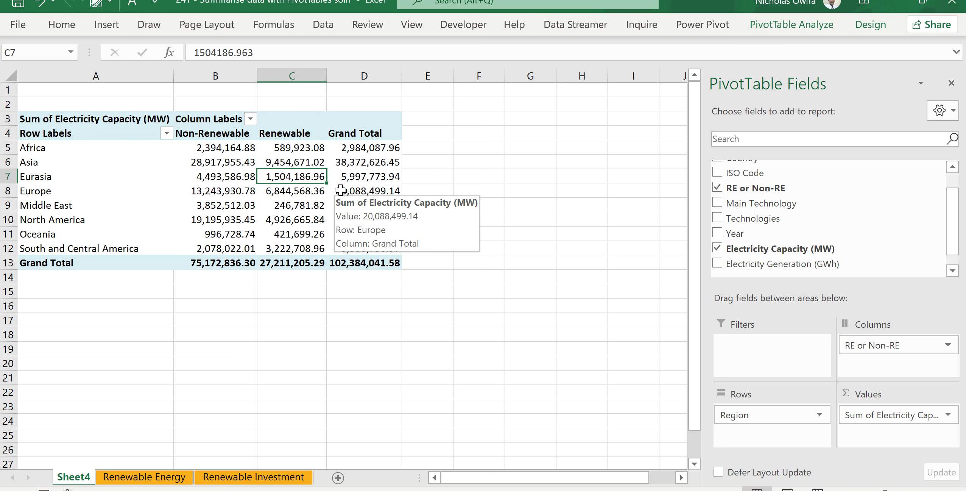
mouse_move(375, 237)
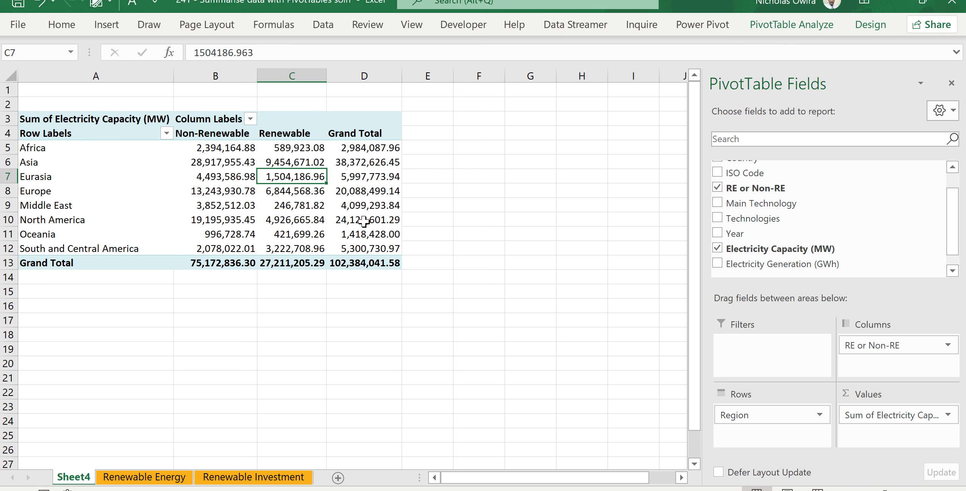
left_click(356, 187)
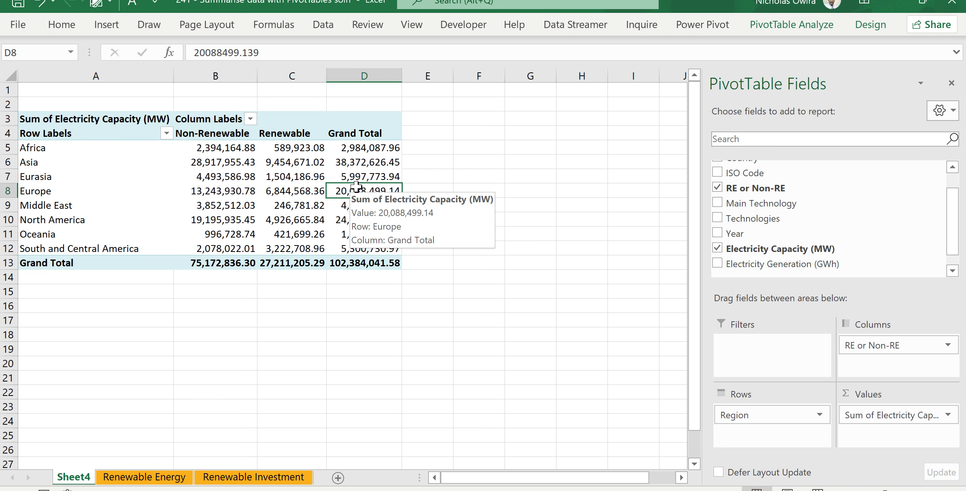
mouse_move(311, 177)
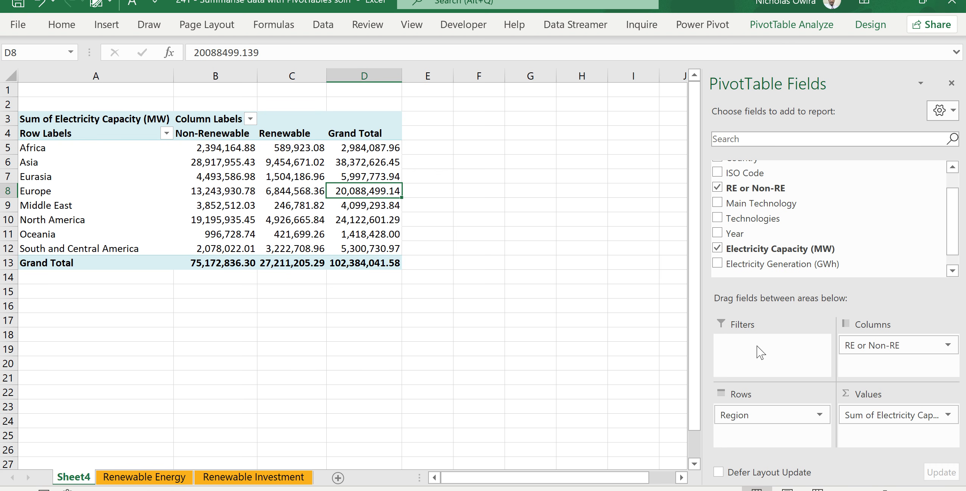
Add the Main Technology field to the PivotTable as a report filter.
left_click(952, 168)
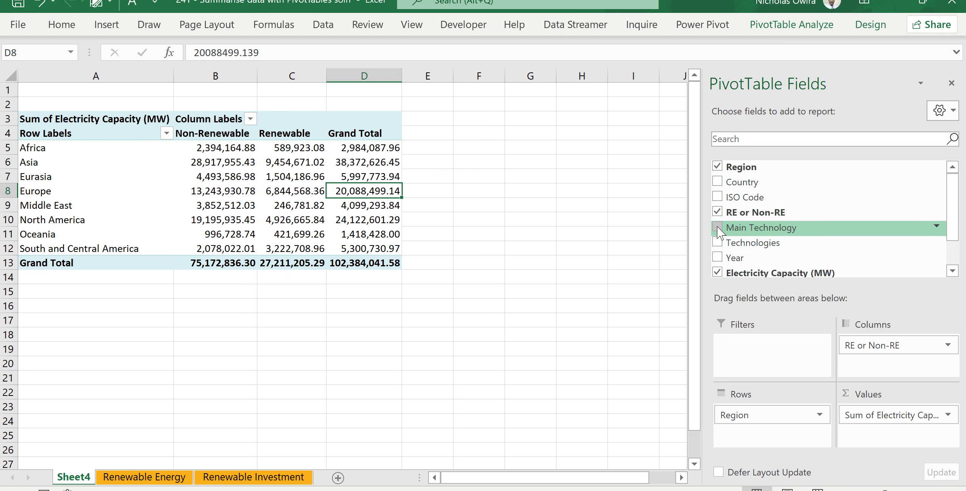
left_click_drag(718, 229, 768, 361)
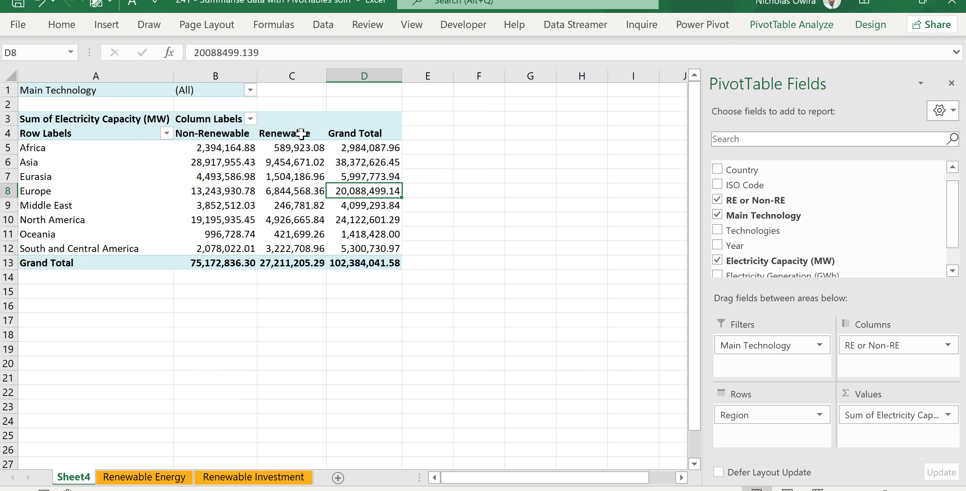
Filter the PivotTable by Main Technology to show only Fossil fuels.
mouse_move(337, 174)
left_click(250, 91)
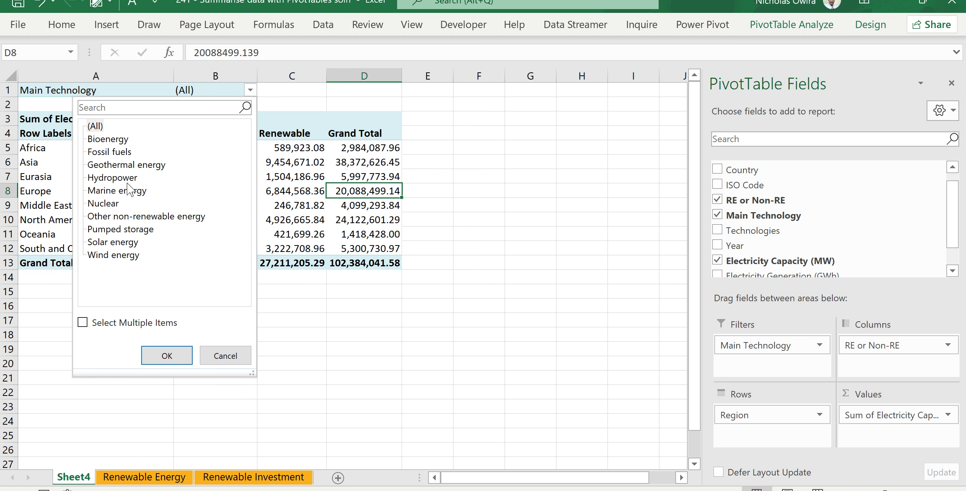
left_click(113, 153)
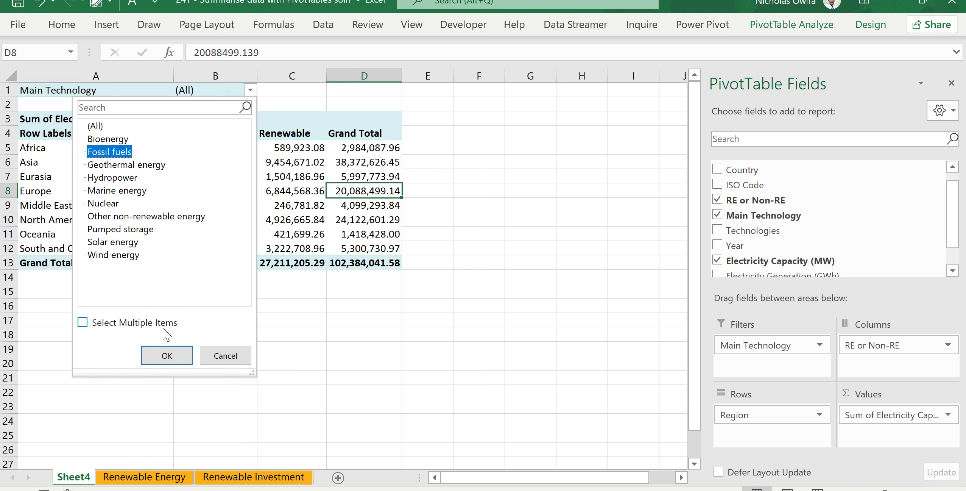
left_click(167, 356)
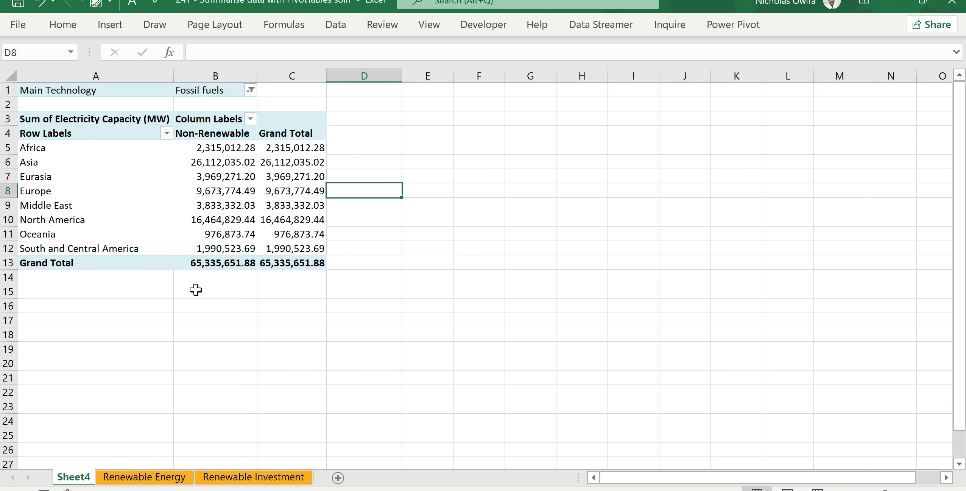
Reset the Main Technology filter to (All) and enable selecting multiple items.
mouse_move(228, 232)
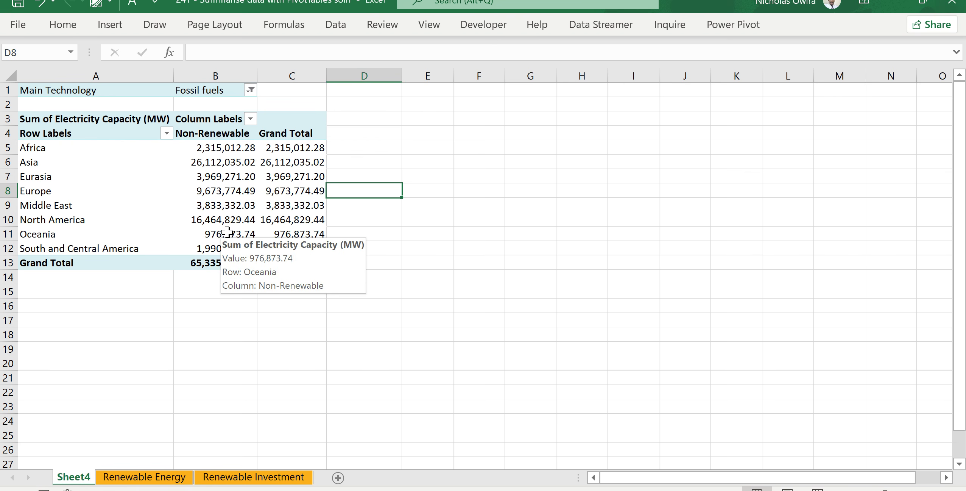
mouse_move(216, 206)
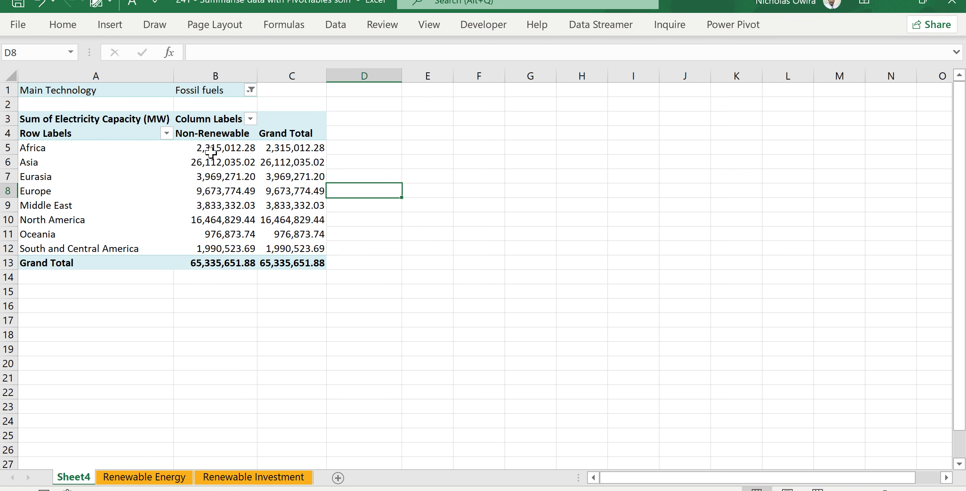
mouse_move(216, 186)
left_click(250, 91)
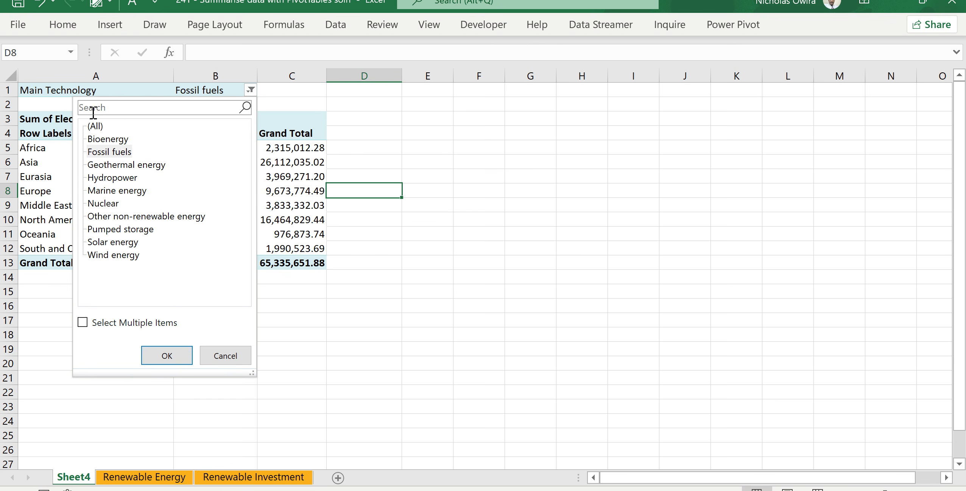
left_click(94, 126)
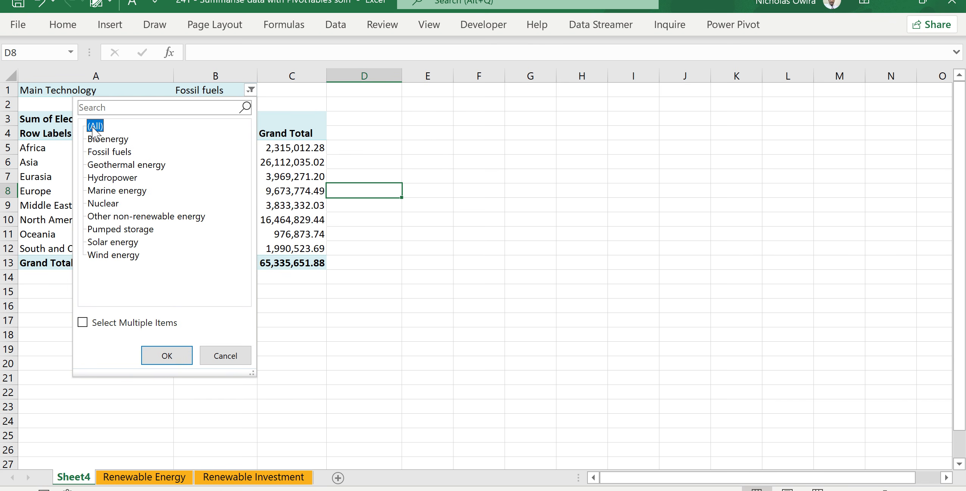
left_click(83, 323)
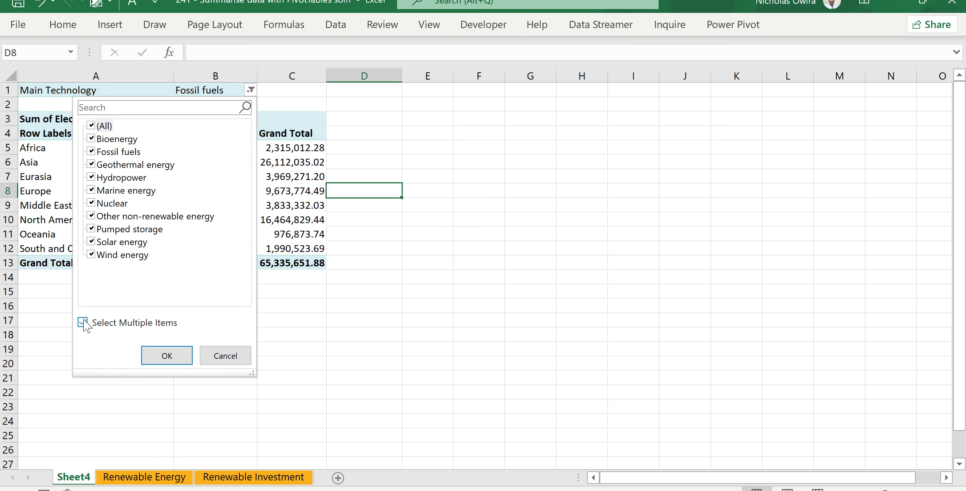
left_click(167, 354)
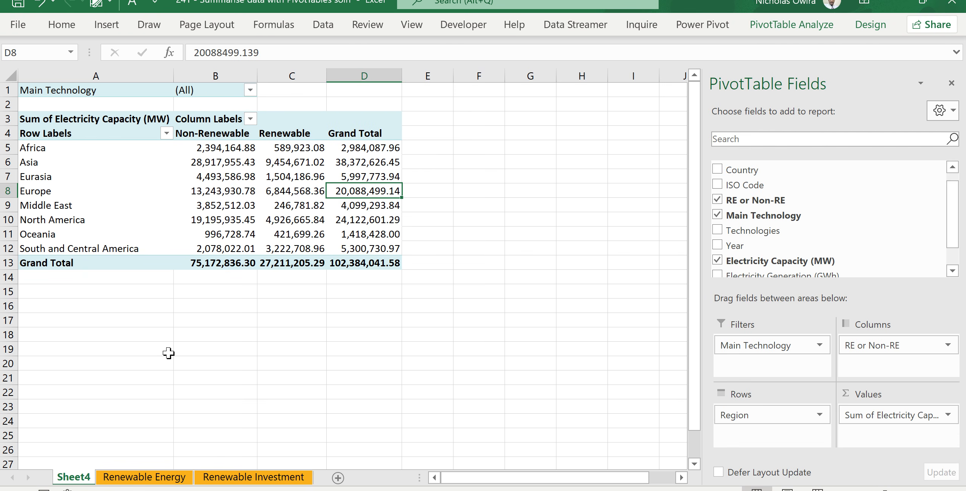
Filter Main Technology to Bioenergy, Fossil fuels, Nuclear and Wind energy only.
left_click(250, 91)
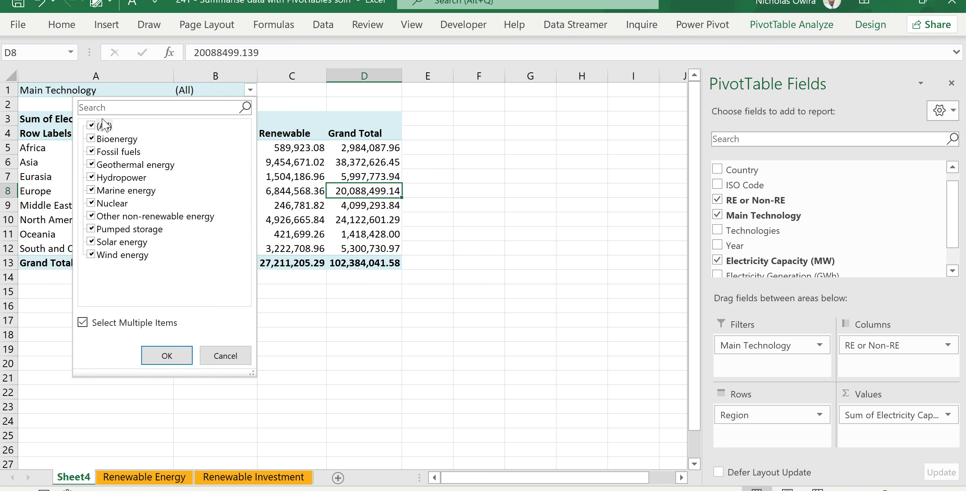
left_click(91, 125)
left_click(91, 140)
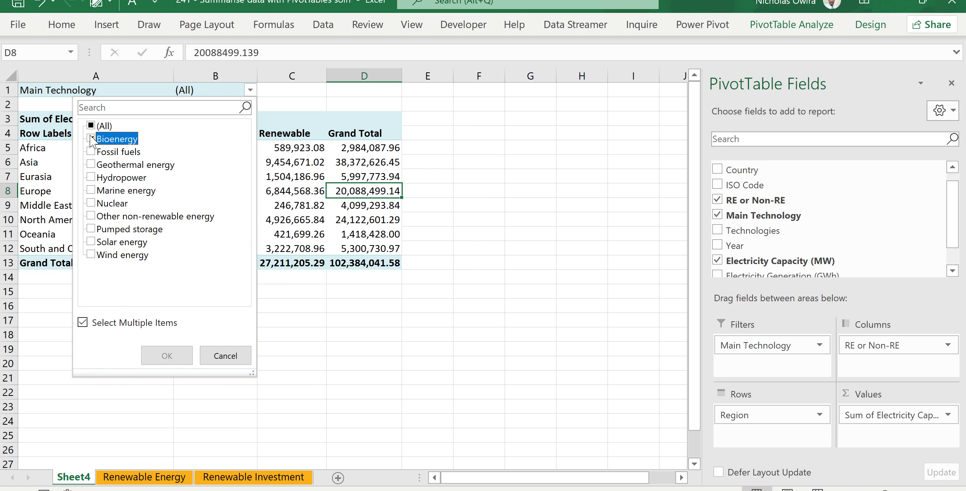
left_click(91, 151)
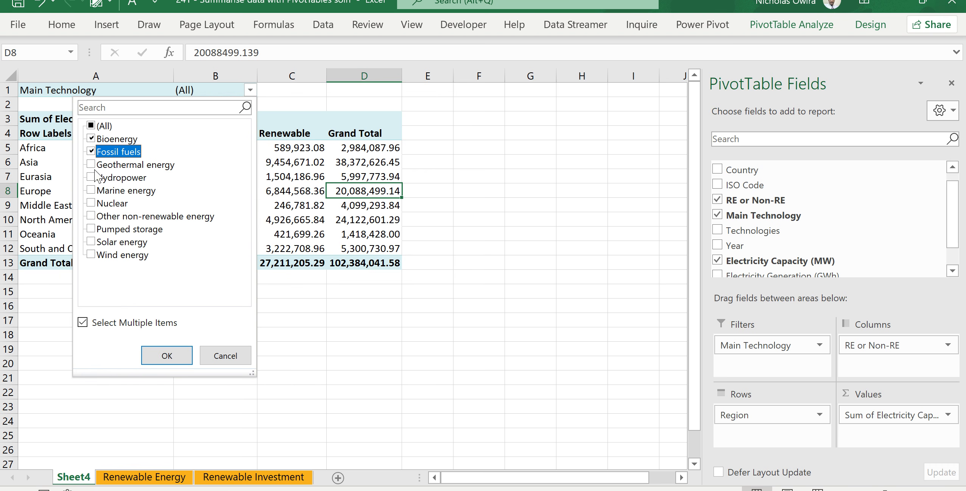
left_click(91, 203)
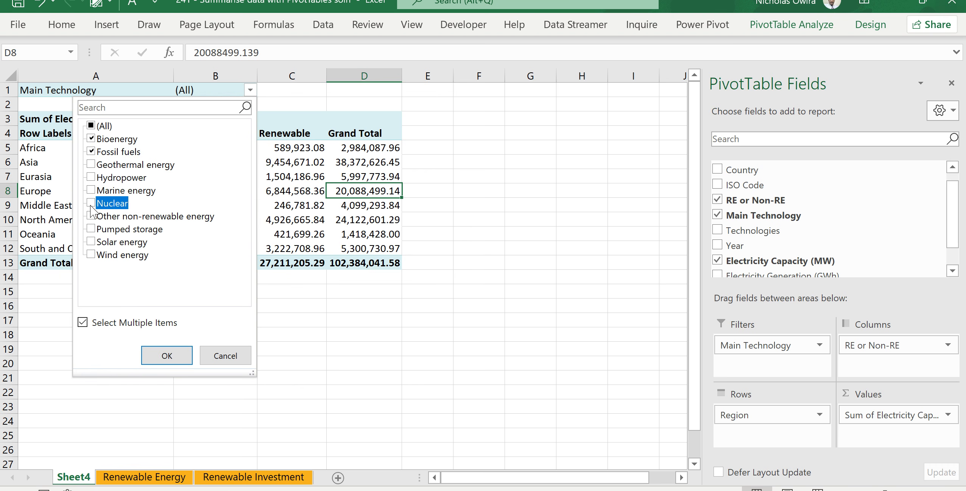
left_click(92, 258)
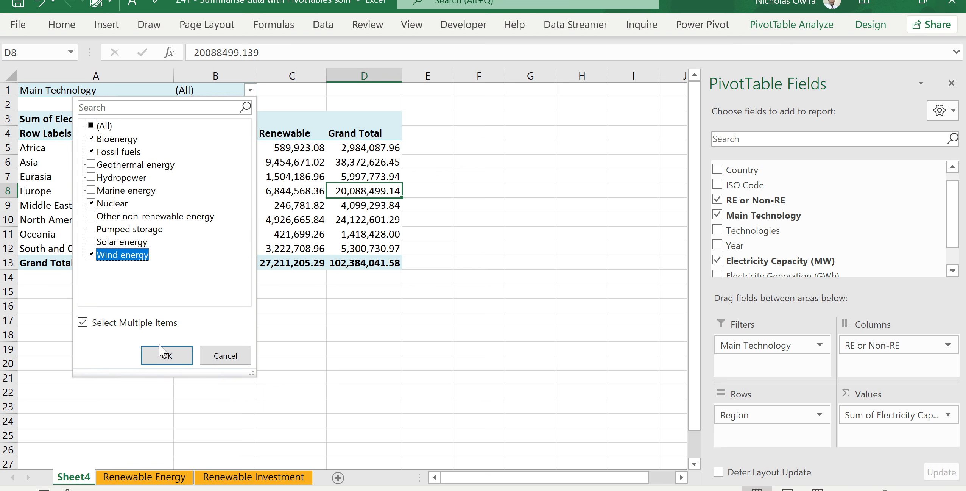
left_click(164, 354)
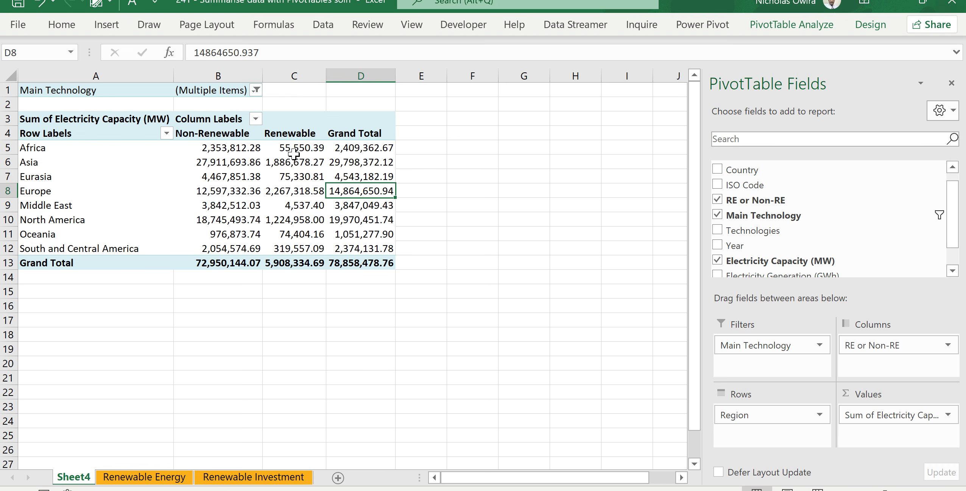
Clear the multiple-item Main Technology filter by selecting (All) again.
left_click(256, 91)
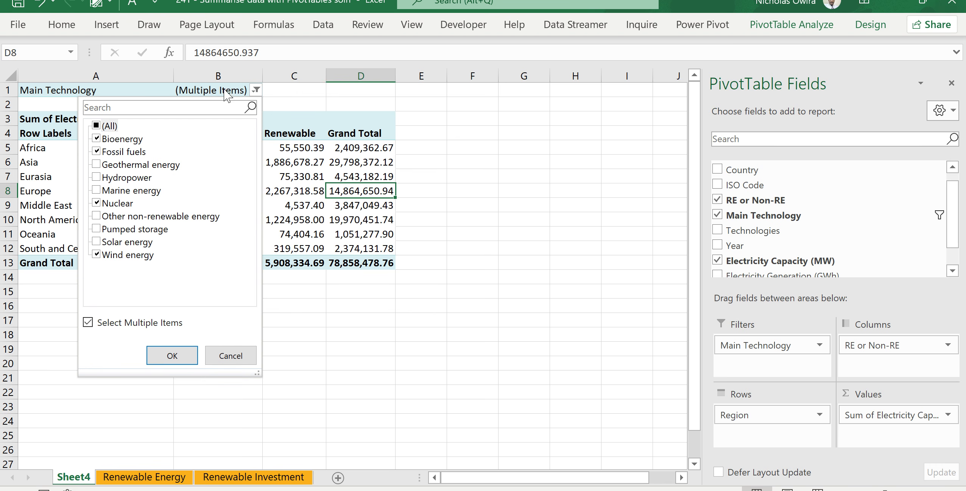
left_click(96, 126)
left_click(163, 356)
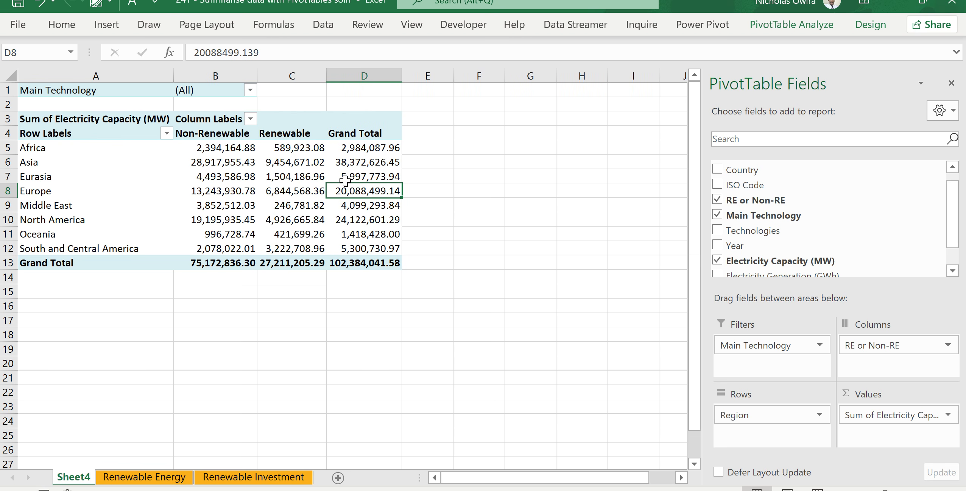
mouse_move(345, 181)
left_click(250, 90)
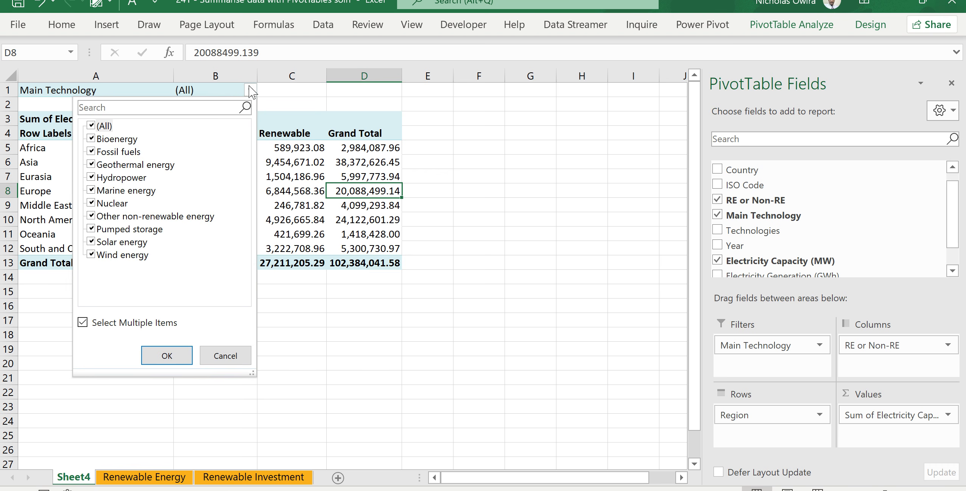
left_click(92, 127)
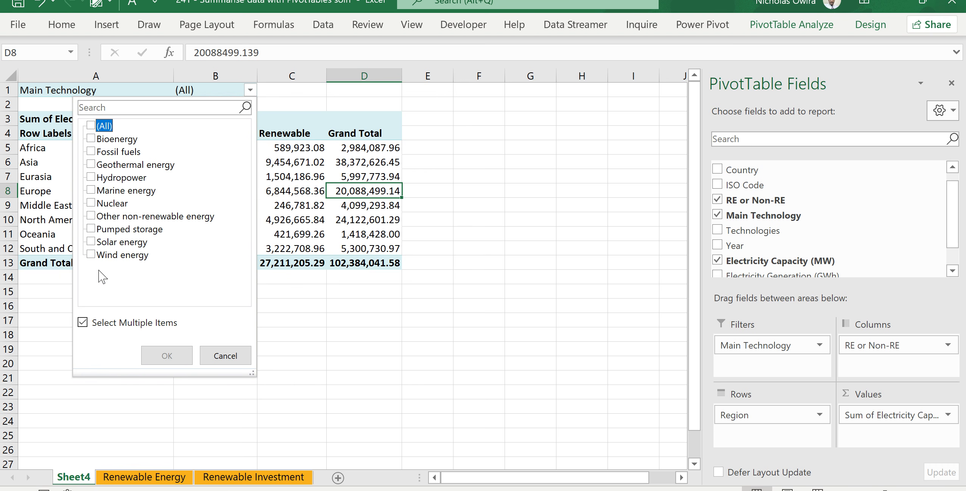
left_click(82, 323)
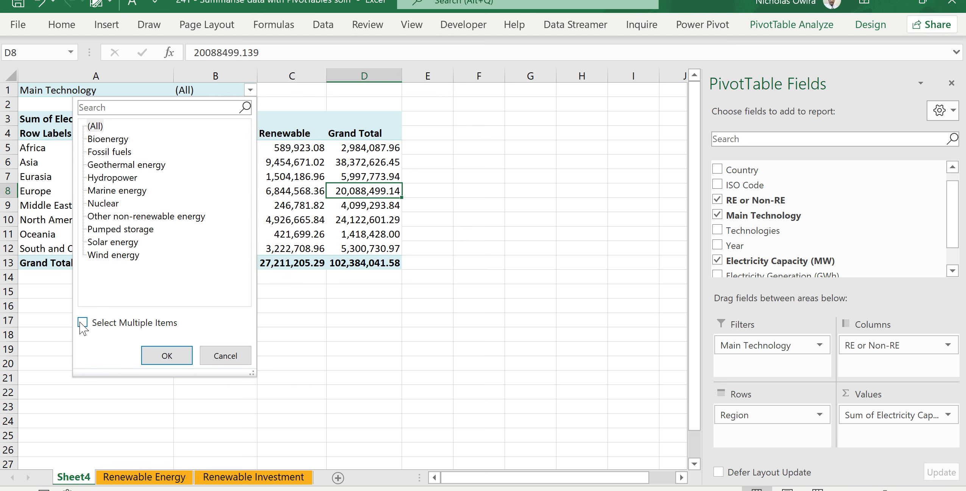
left_click(82, 323)
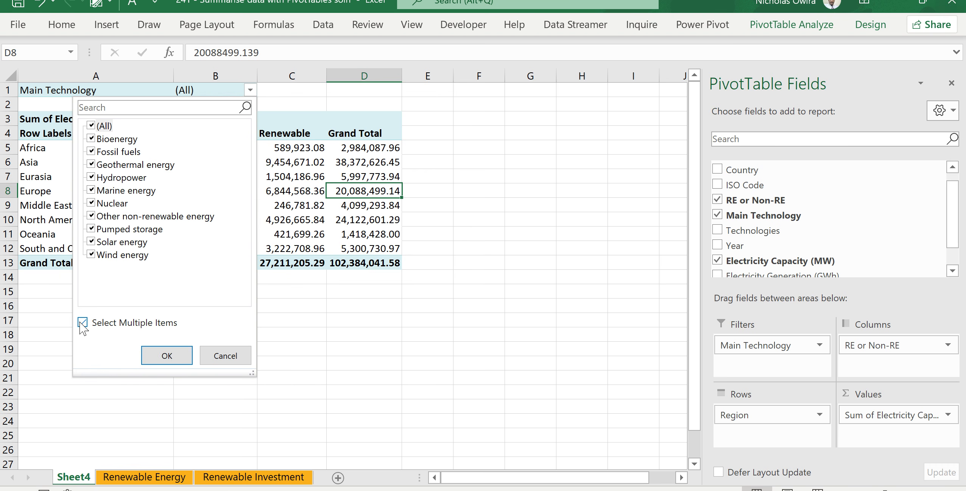
left_click(157, 356)
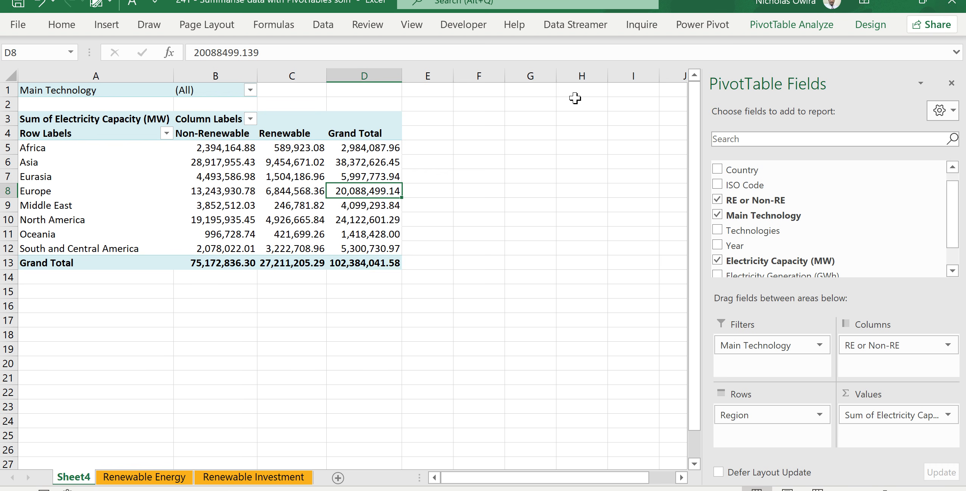
Generate separate report filter pages for every Main Technology item of the PivotTable.
left_click(783, 27)
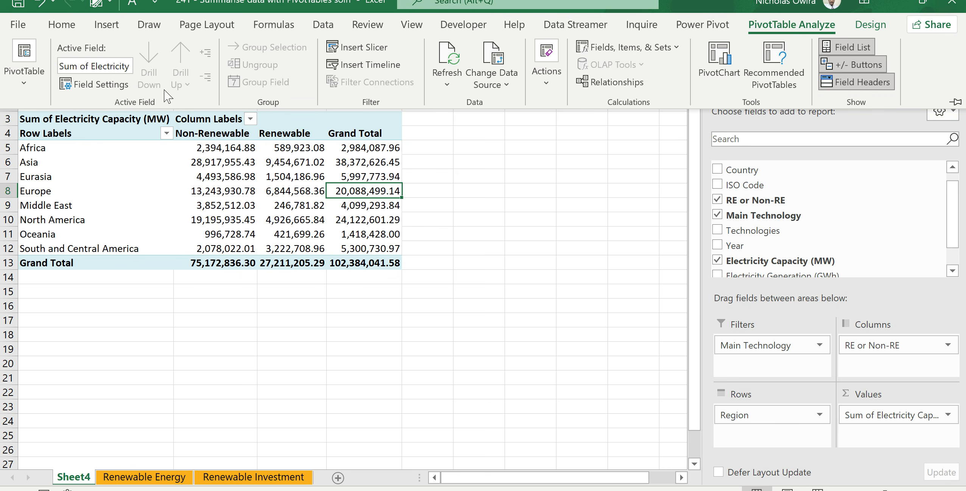
left_click(24, 83)
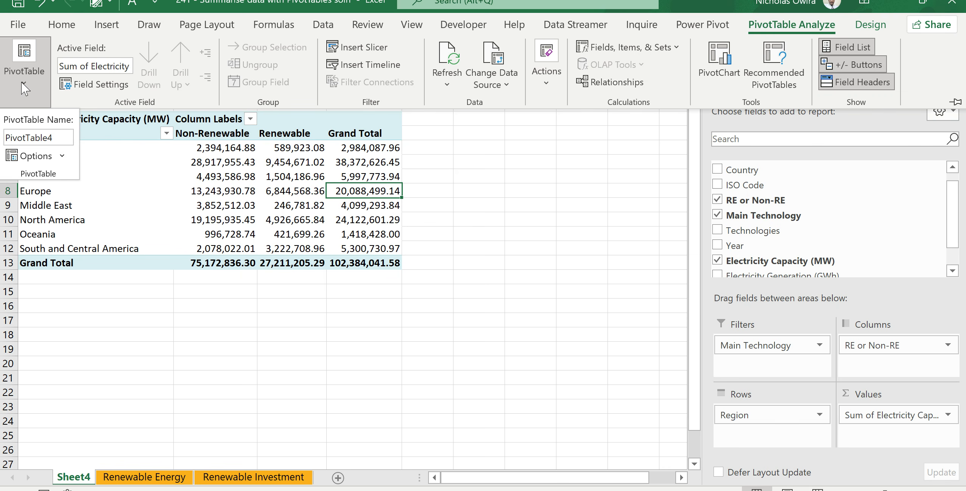
left_click(63, 157)
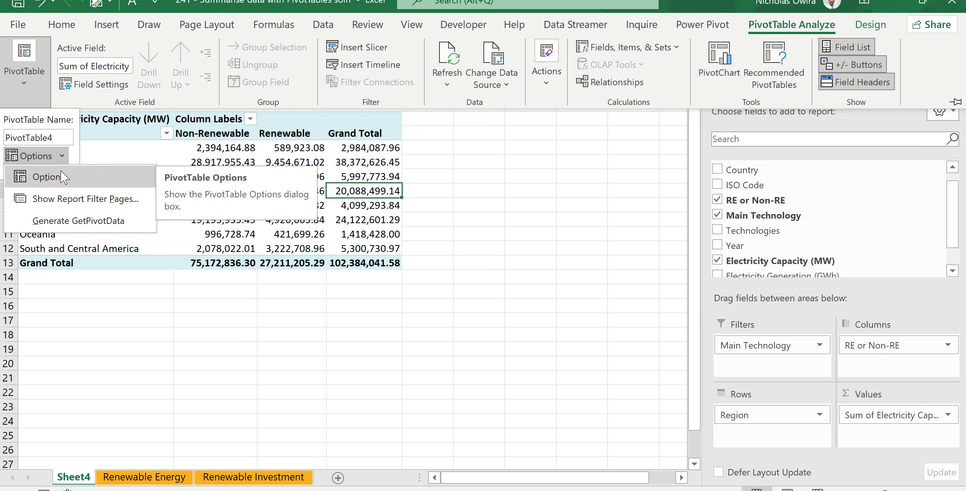
left_click(77, 206)
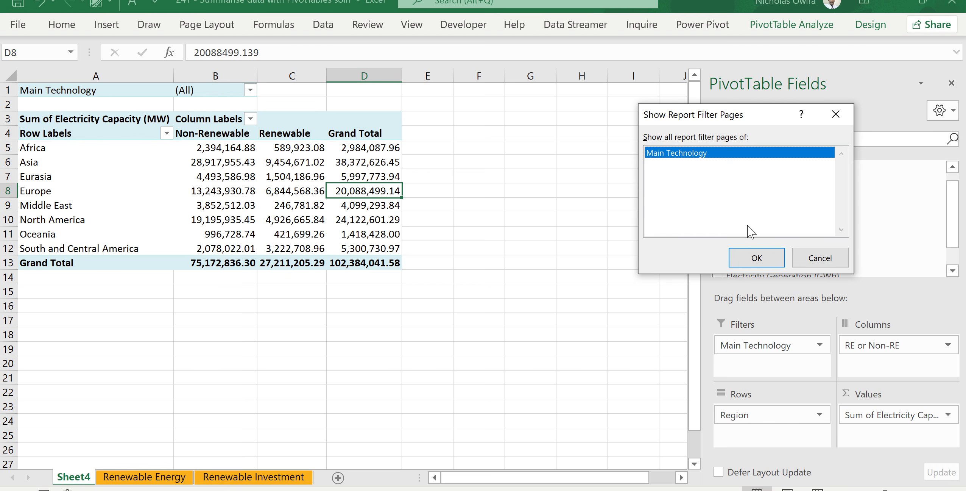
left_click(756, 260)
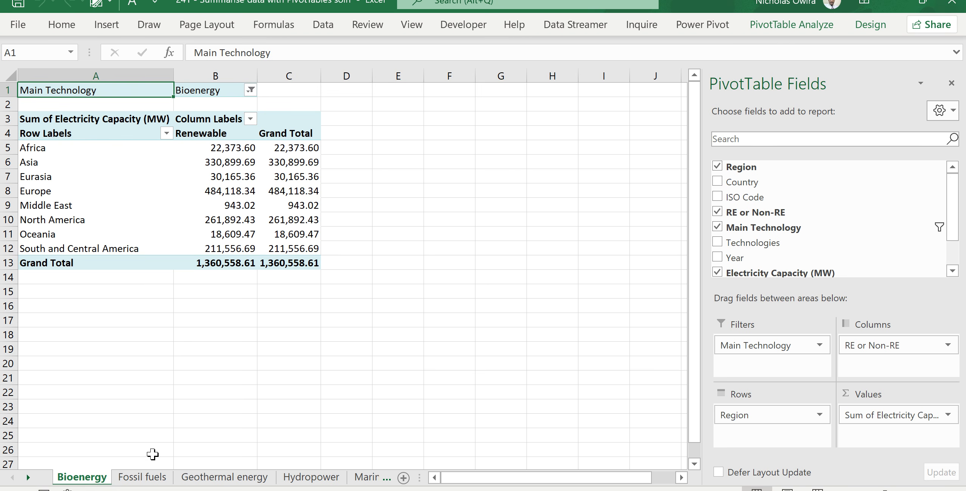
Review the generated Fossil fuels and Geothermal energy sheets and their capacity values by region.
left_click(143, 478)
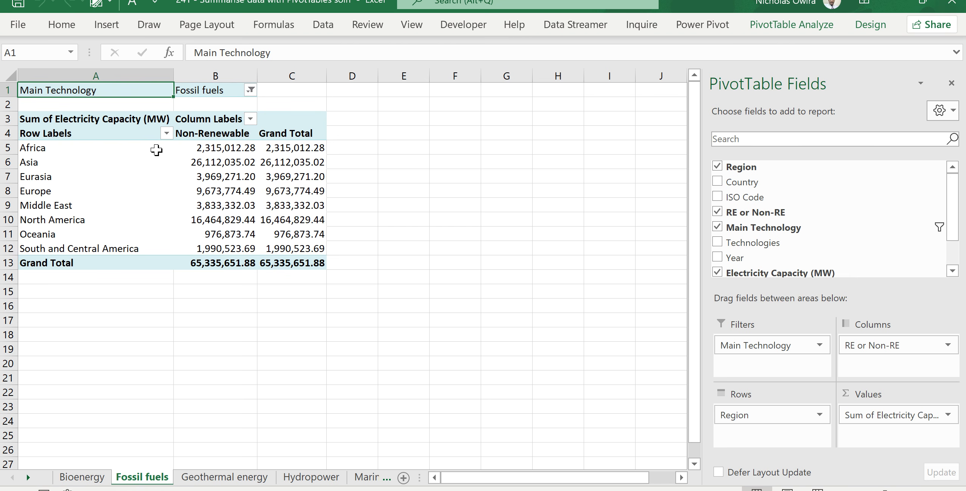
mouse_move(219, 157)
left_click(212, 163)
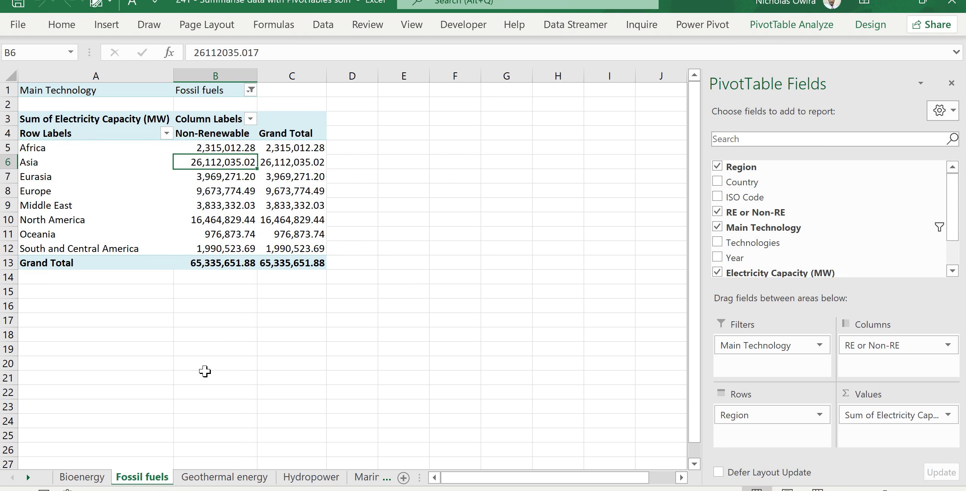
left_click(225, 478)
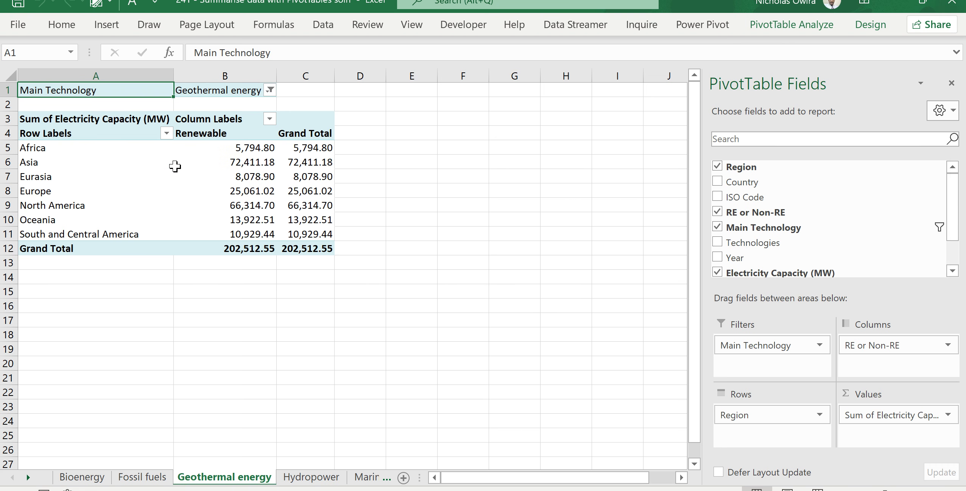
mouse_move(218, 176)
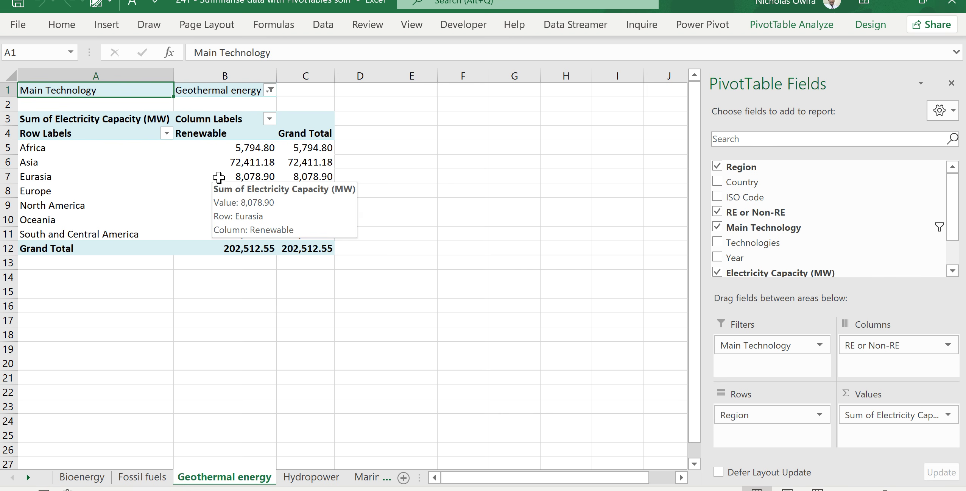
On the Hydropower sheet, set the Main Technology filter to (All) with multiple items enabled and remove the RE or Non-RE field.
left_click(312, 477)
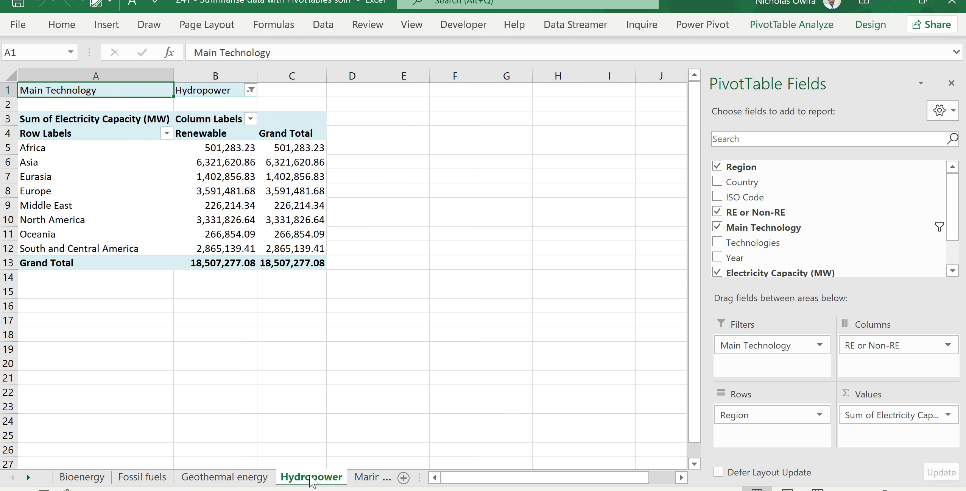
left_click(251, 90)
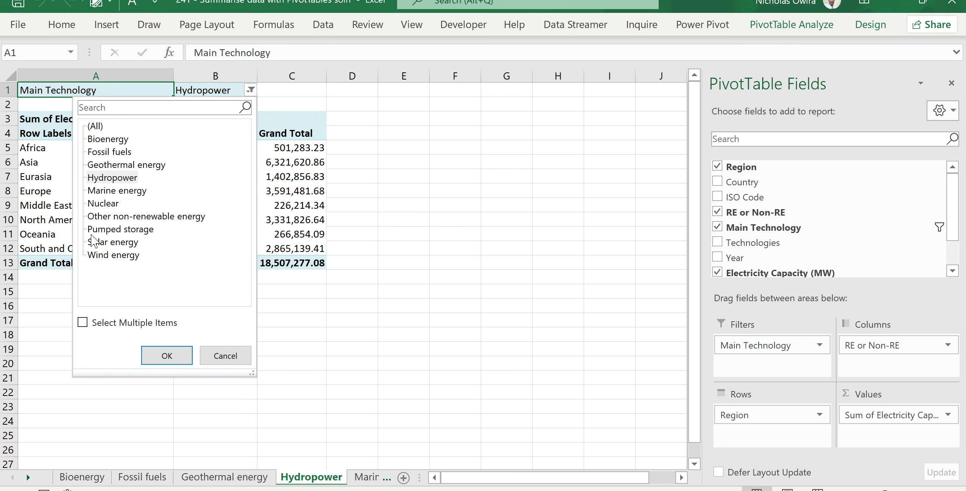
left_click(82, 323)
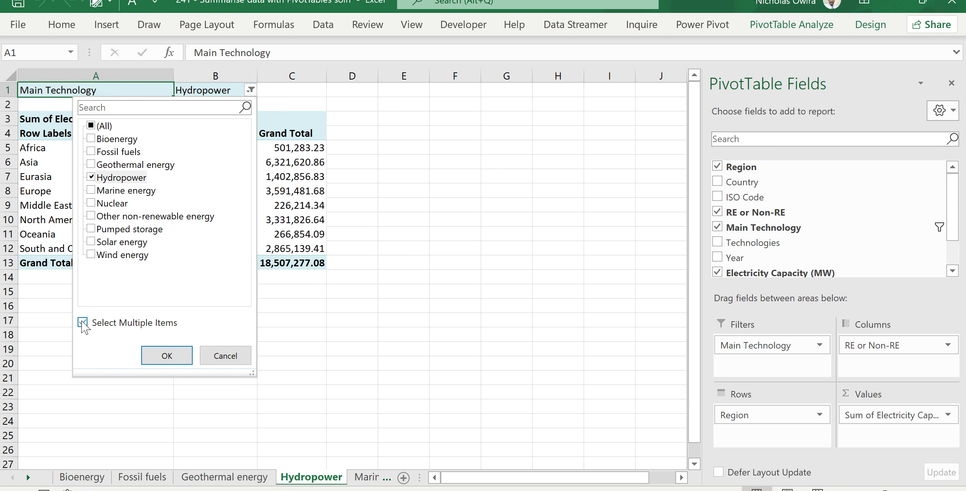
left_click(92, 175)
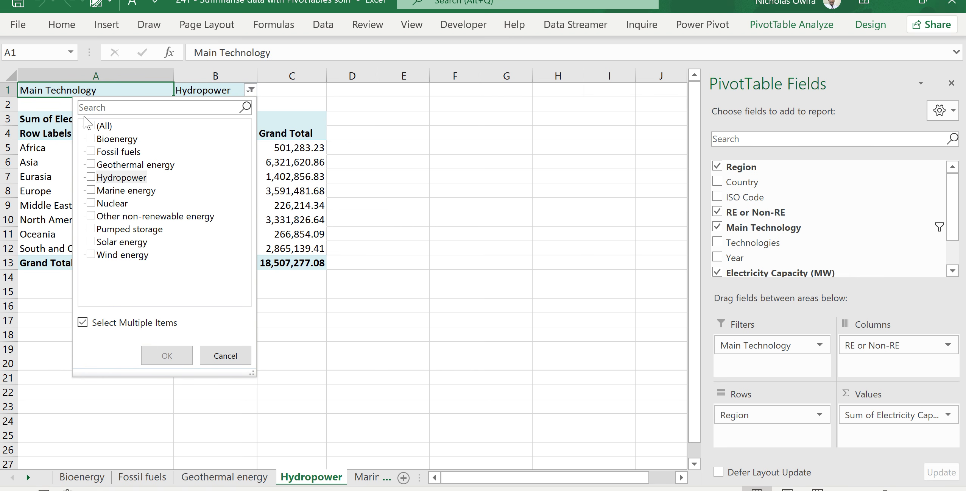
left_click(91, 126)
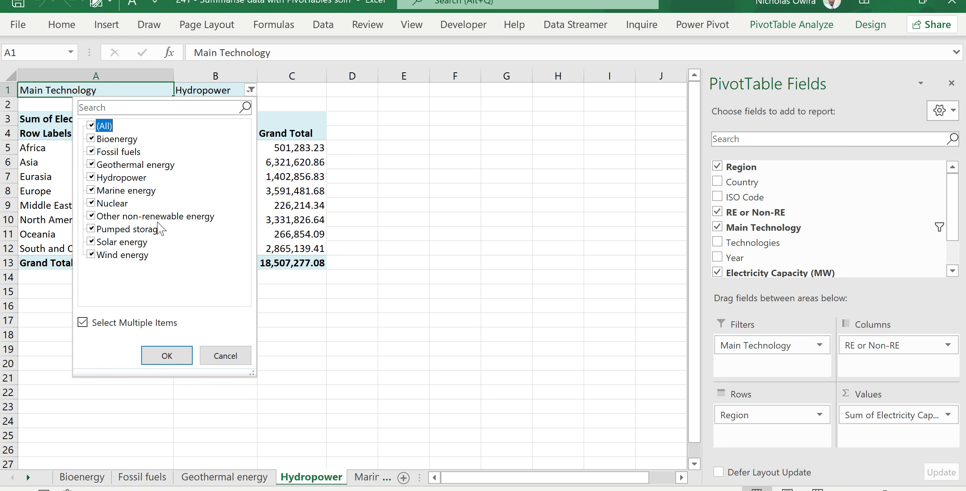
left_click(171, 356)
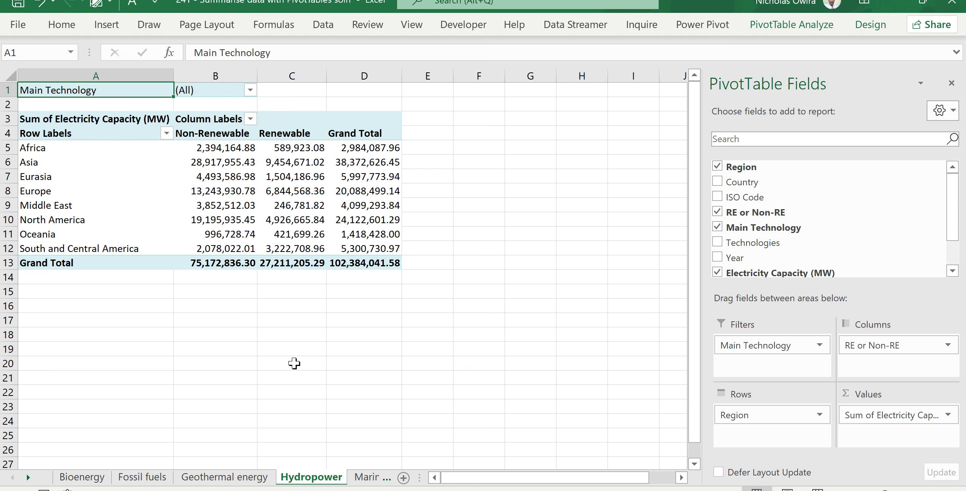
left_click(718, 211)
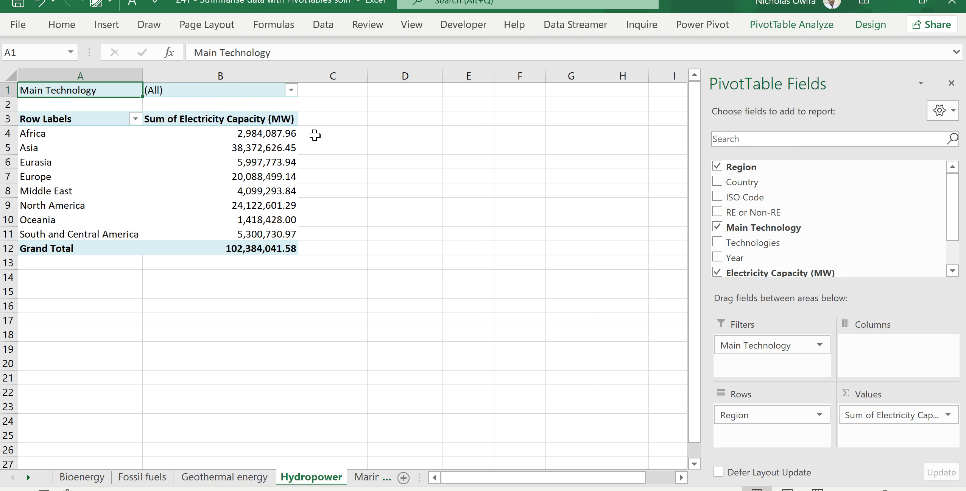
Examine the summed electricity capacity values for Africa and Asia in the Hydropower sheet's PivotTable.
mouse_move(289, 134)
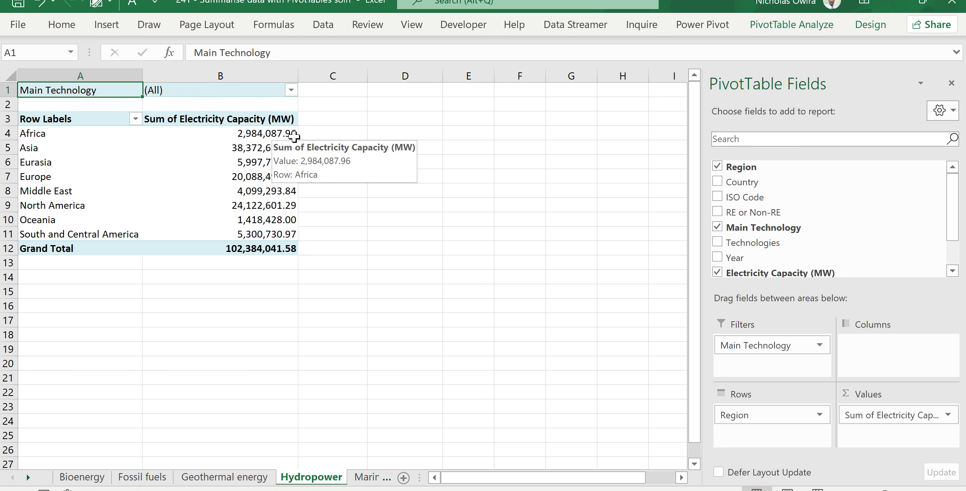
left_click(316, 136)
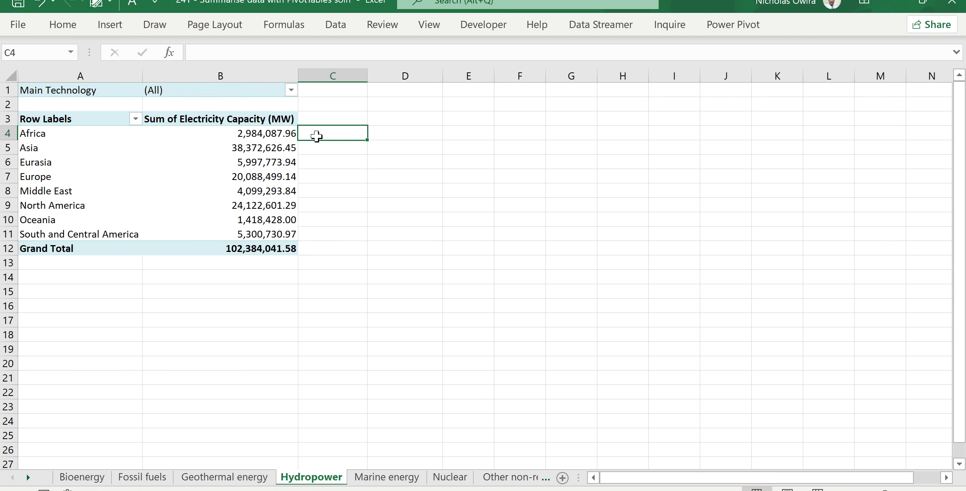
left_click(241, 137)
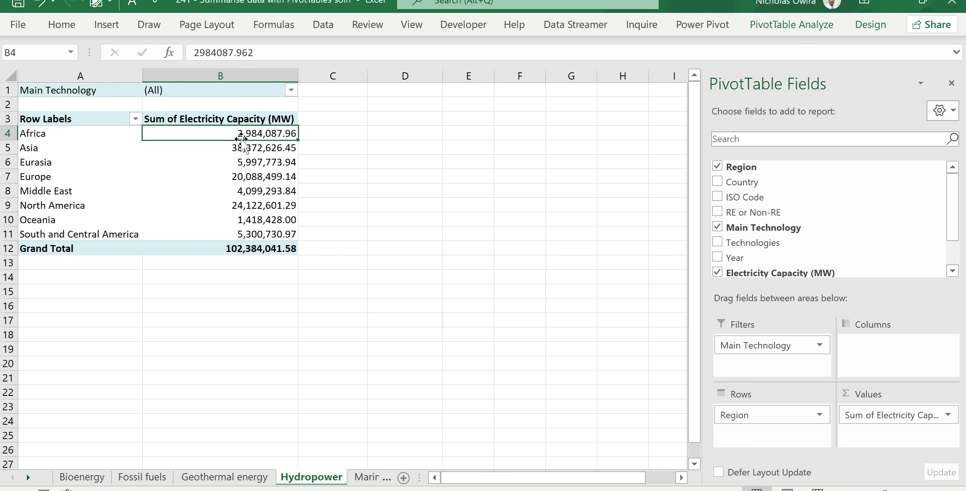
mouse_move(227, 148)
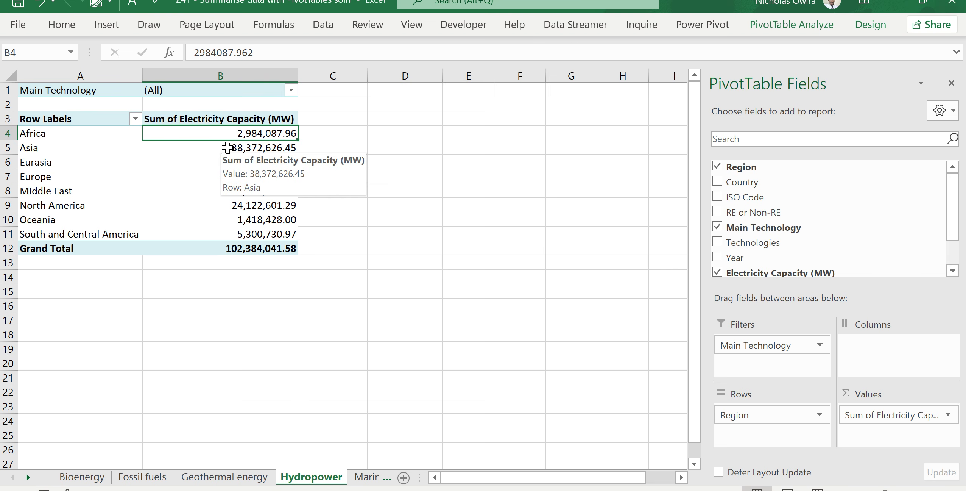
mouse_move(238, 133)
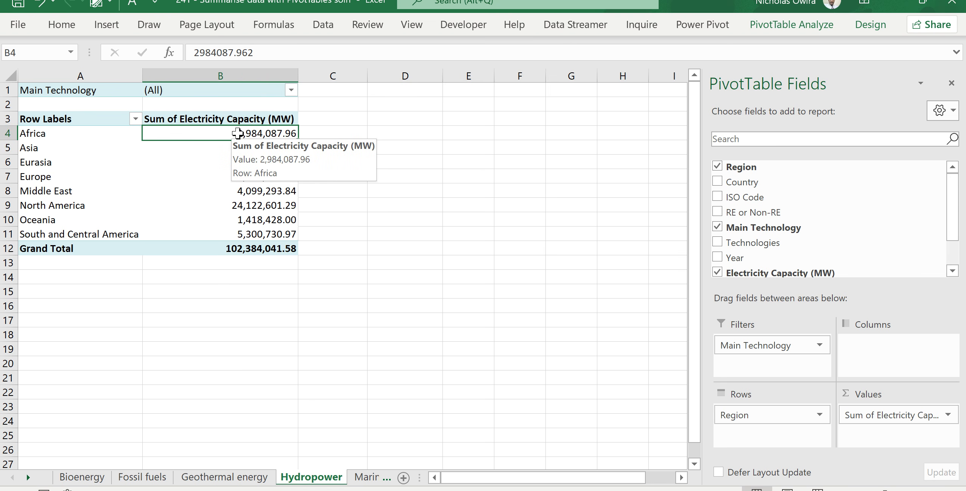
left_click(220, 147)
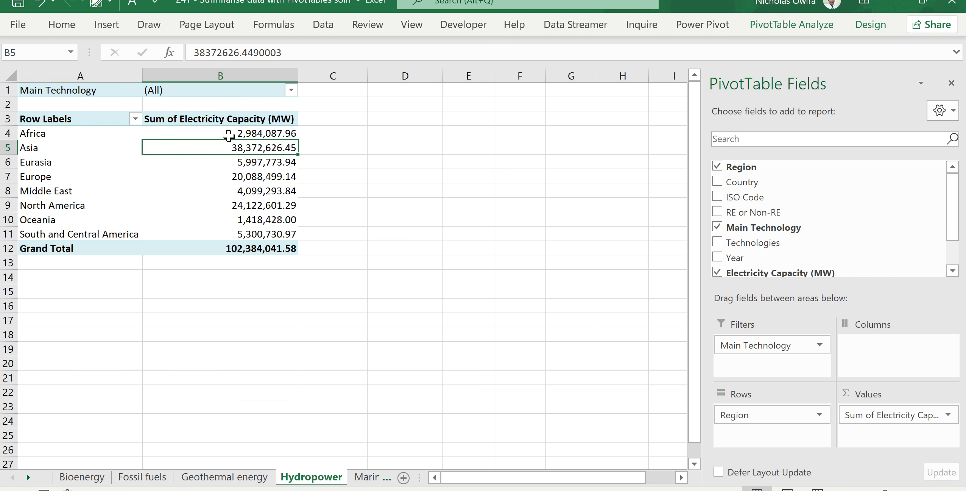
mouse_move(229, 135)
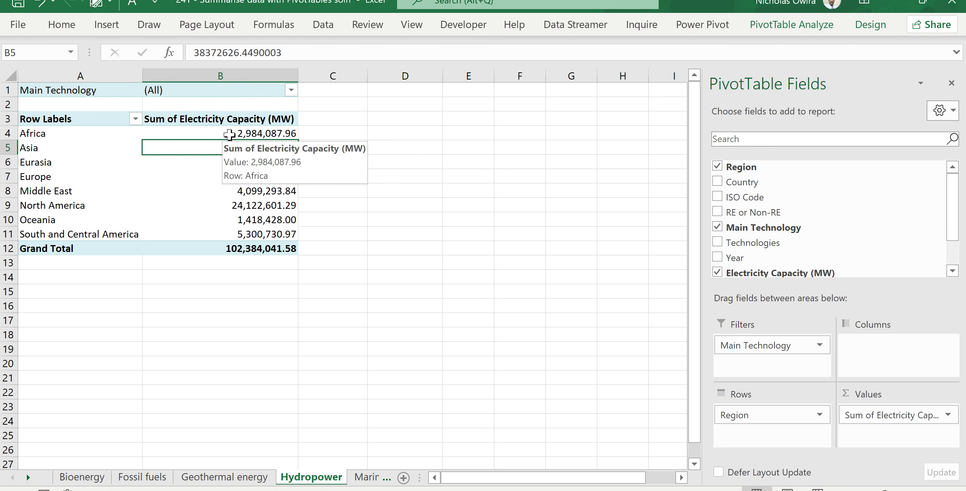
left_click(232, 133)
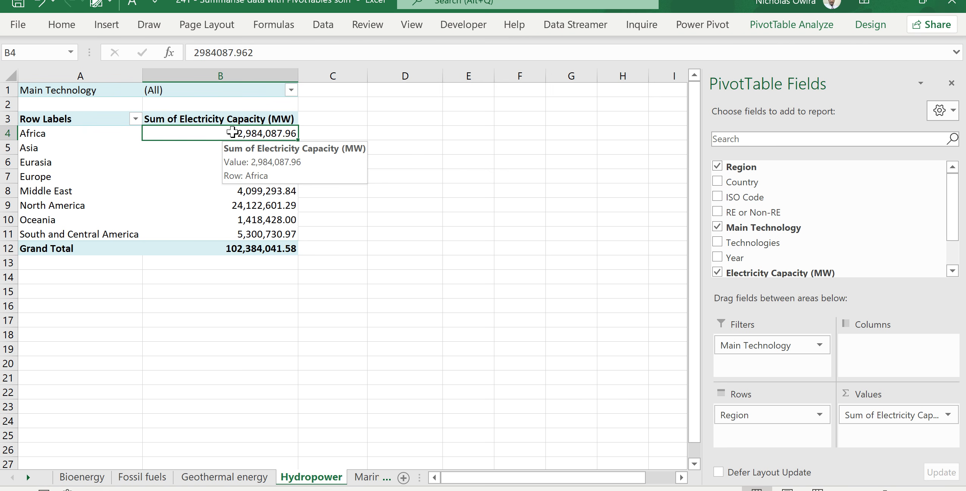
Enter =B4*1.5 in cell C4 beside the PivotTable and fill the formula down to C12.
left_click(320, 131)
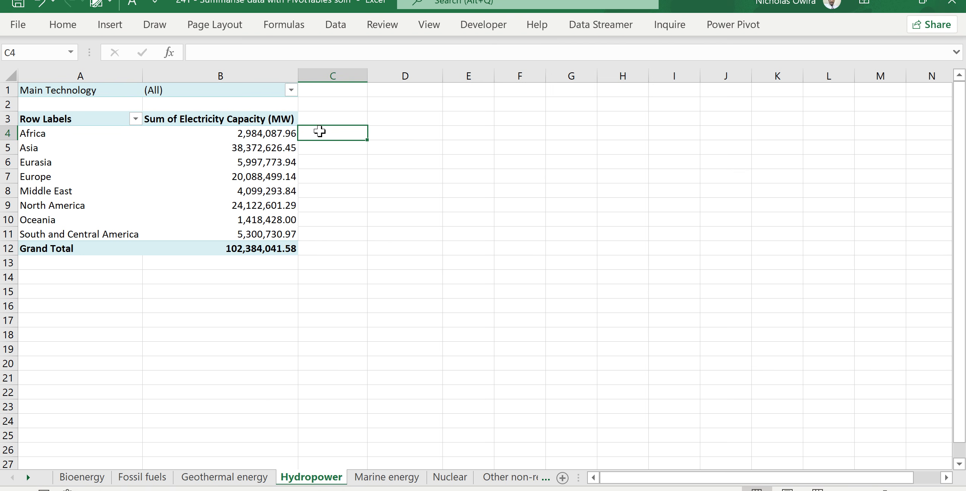
type("=")
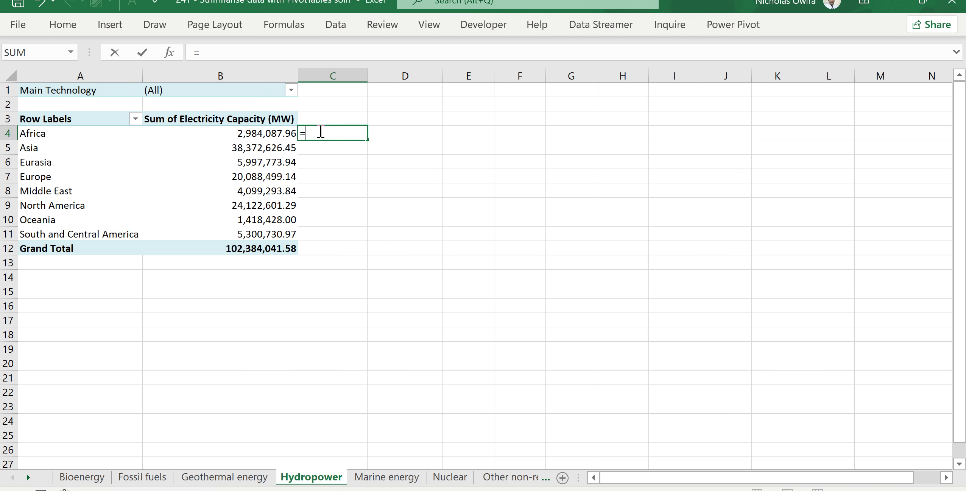
left_click(258, 136)
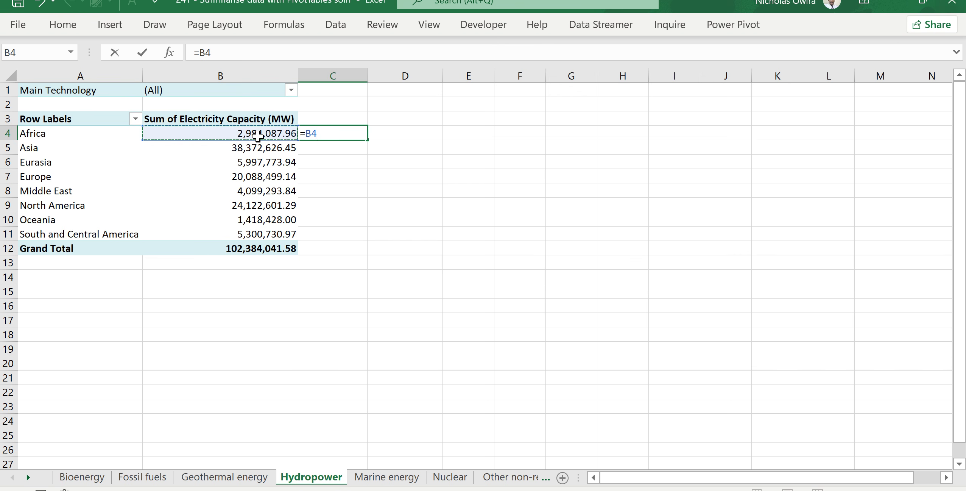
type("*1.5")
key("Return")
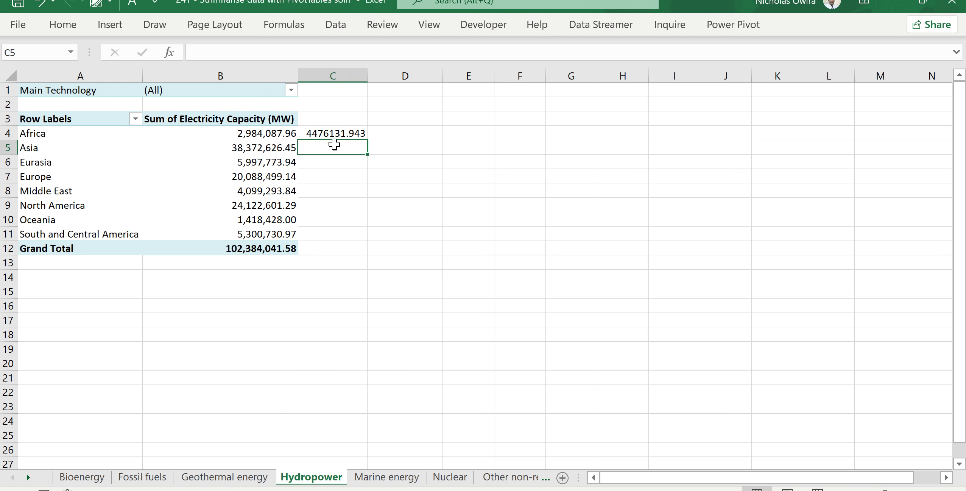
left_click(347, 133)
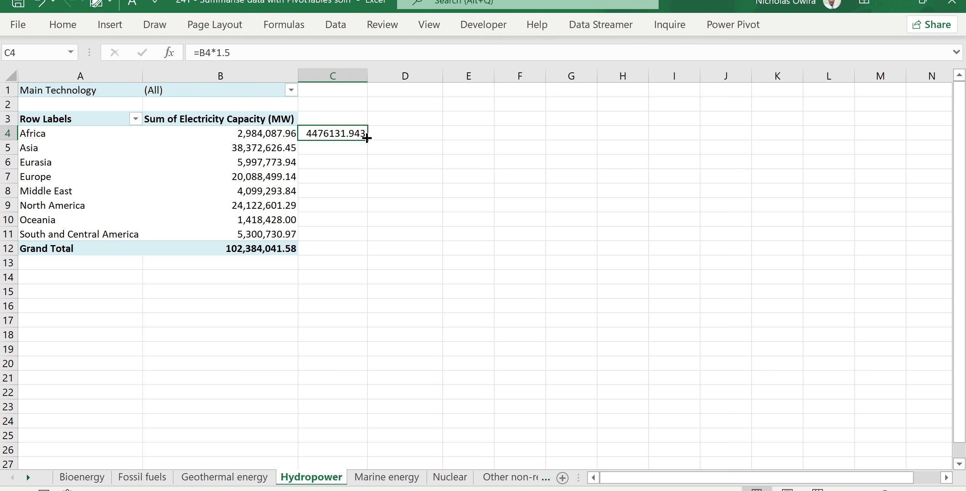
left_click_drag(367, 138, 362, 253)
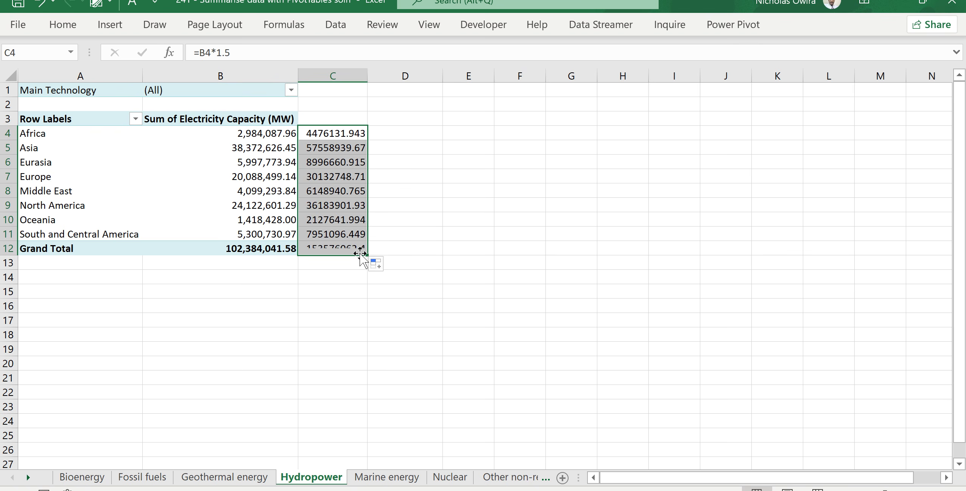
Format the results in C4:C12 as Number with 2 decimal places and a 1000 separator.
right_click(345, 208)
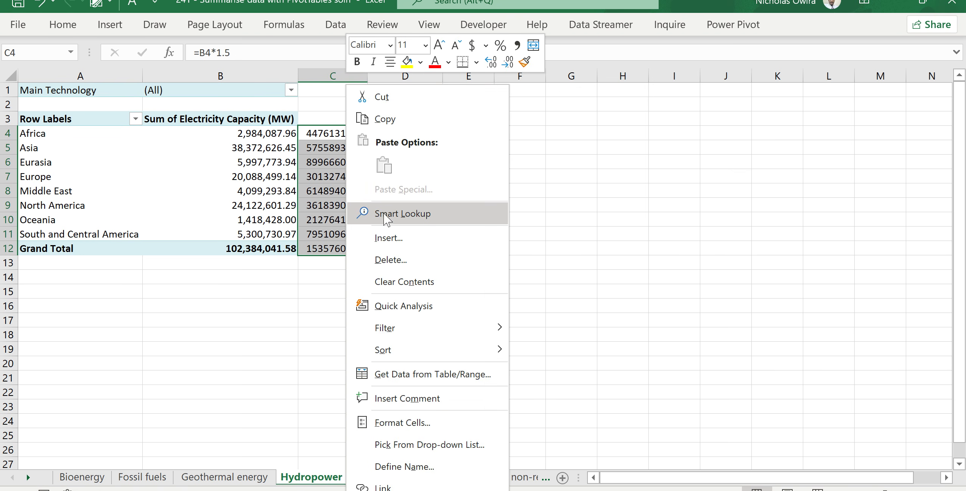
left_click(411, 424)
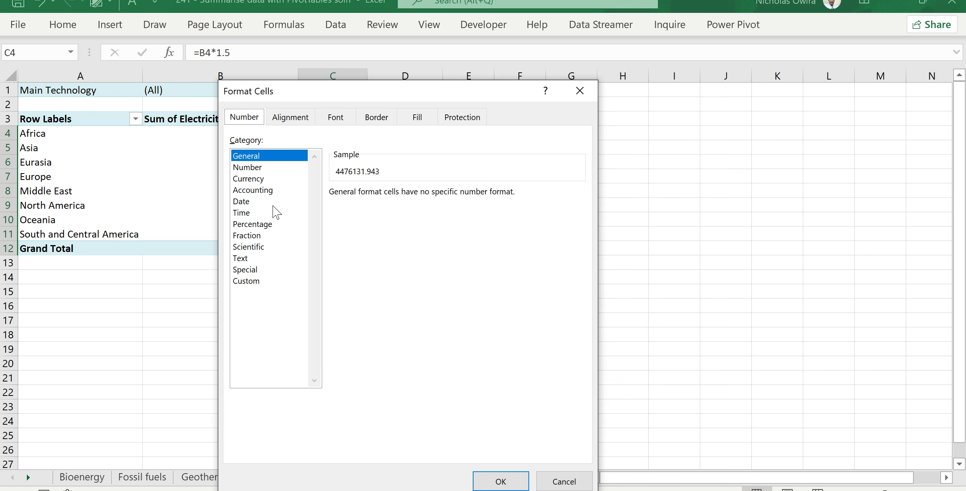
left_click(260, 169)
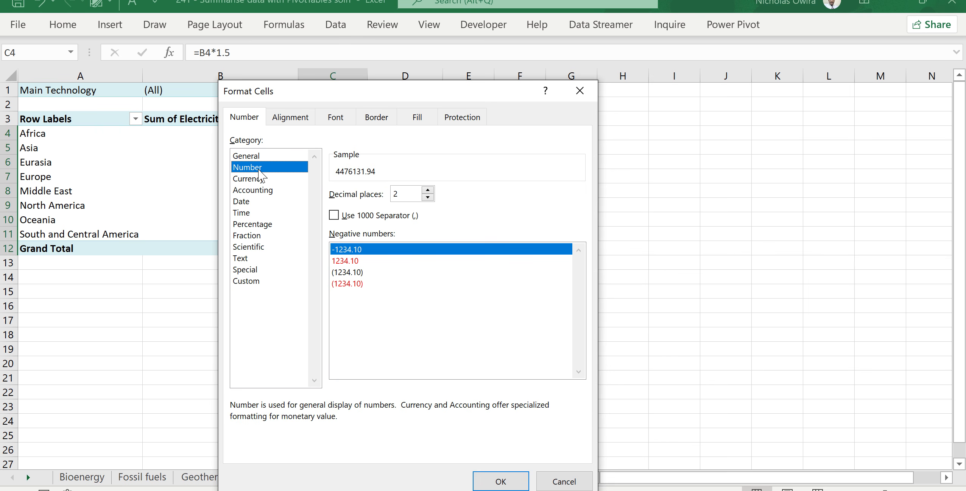
left_click(333, 215)
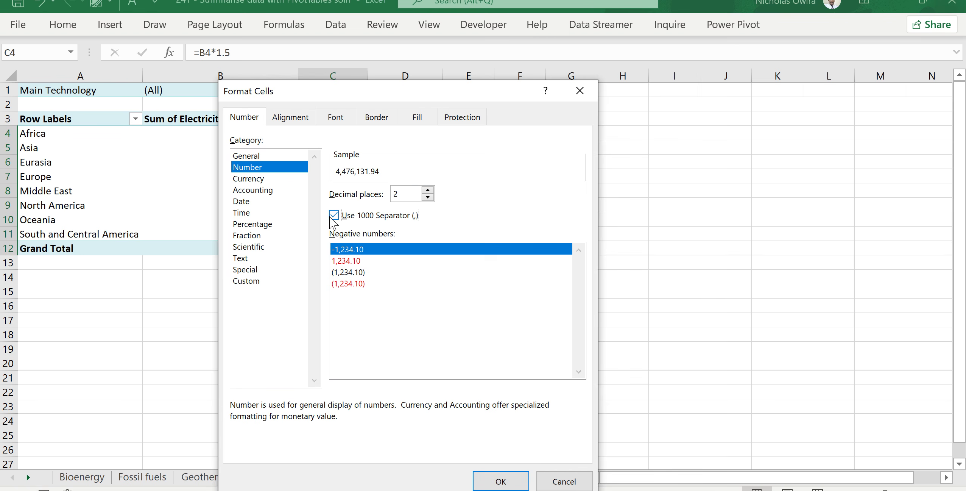
left_click(503, 482)
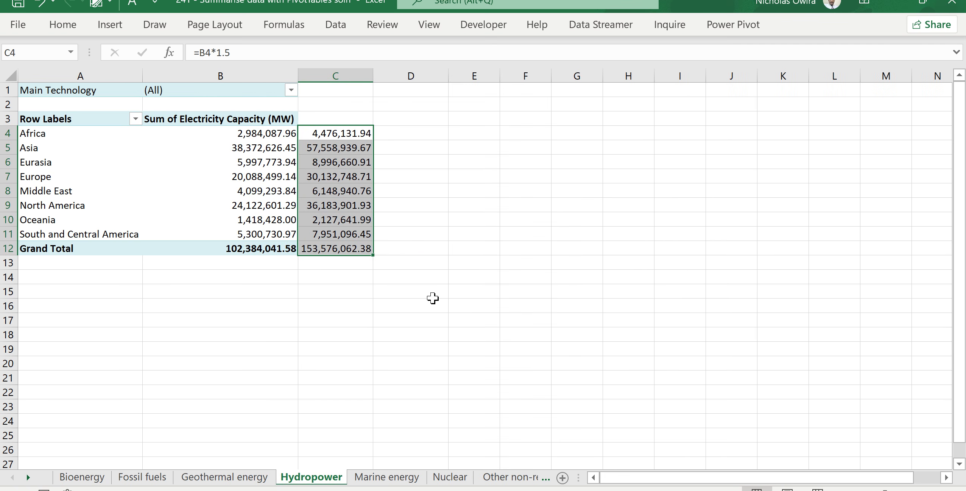
left_click(345, 204)
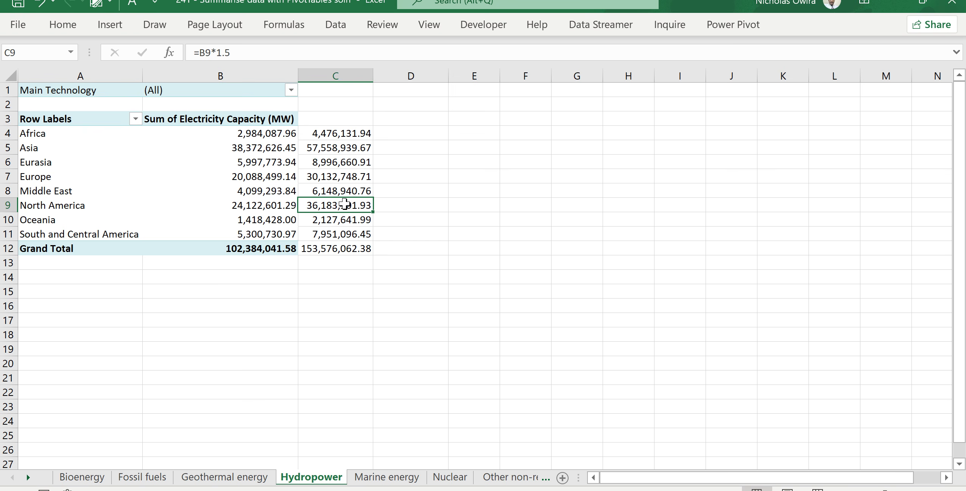
Replace the Region field with Country in the rows of the Hydropower PivotTable.
left_click(261, 161)
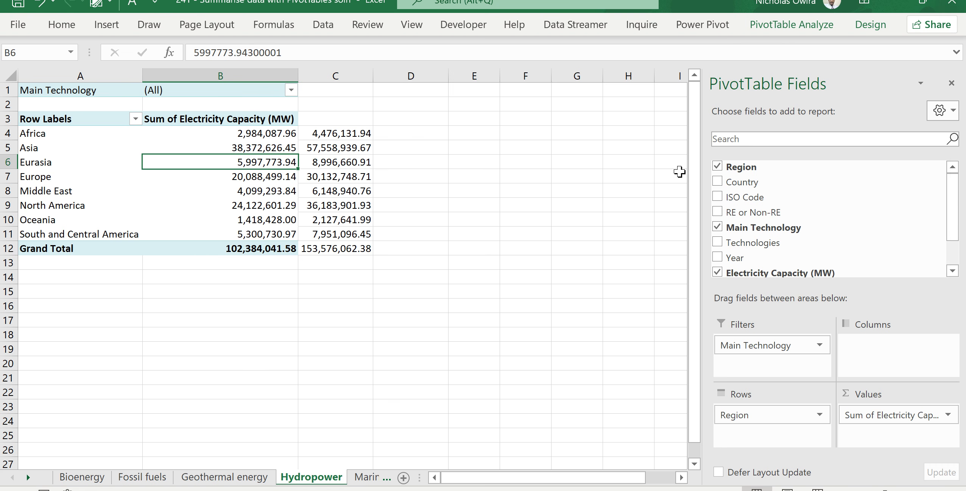
left_click(718, 169)
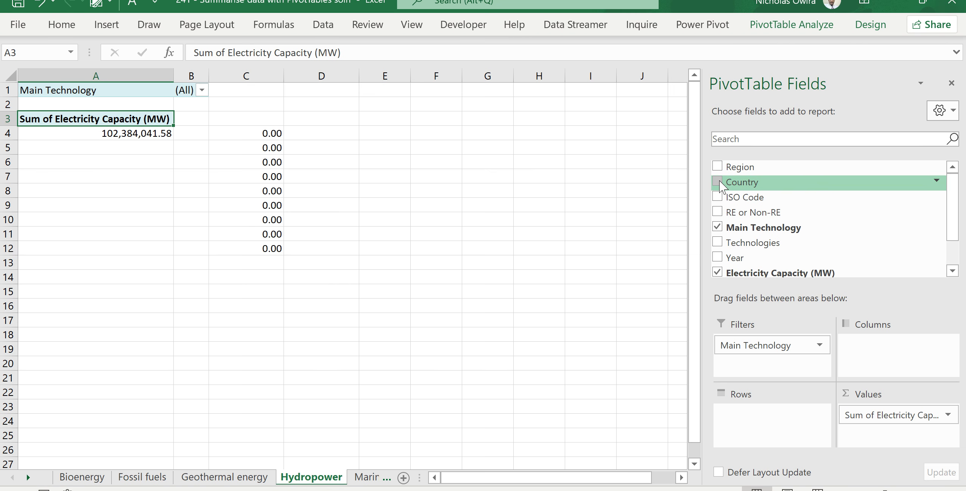
left_click(718, 183)
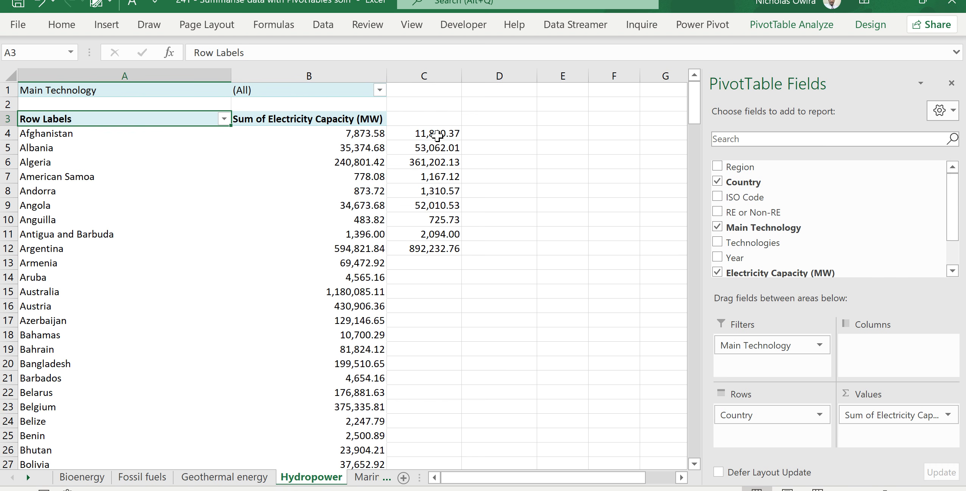
Clear the formulas from C4:C12 beside the PivotTable and put Region back in its rows instead of Country.
left_click_drag(438, 135, 442, 246)
key("Delete")
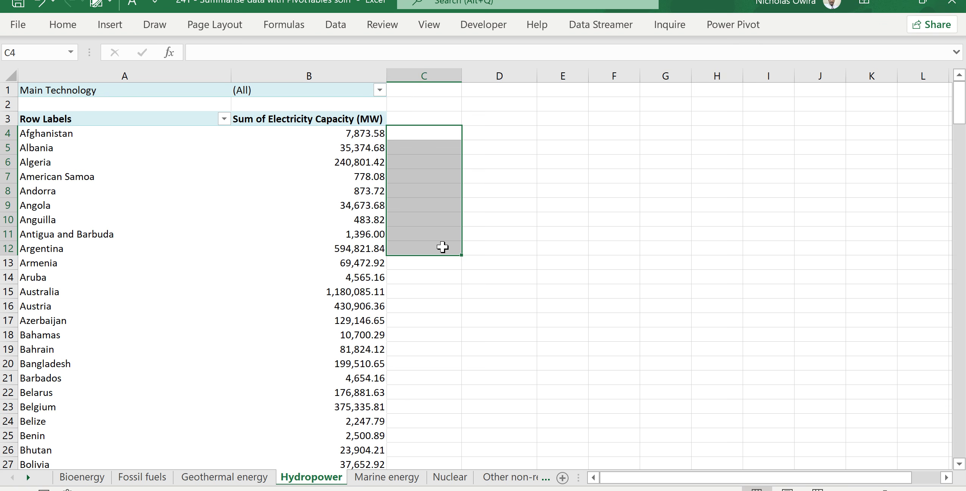
left_click(377, 206)
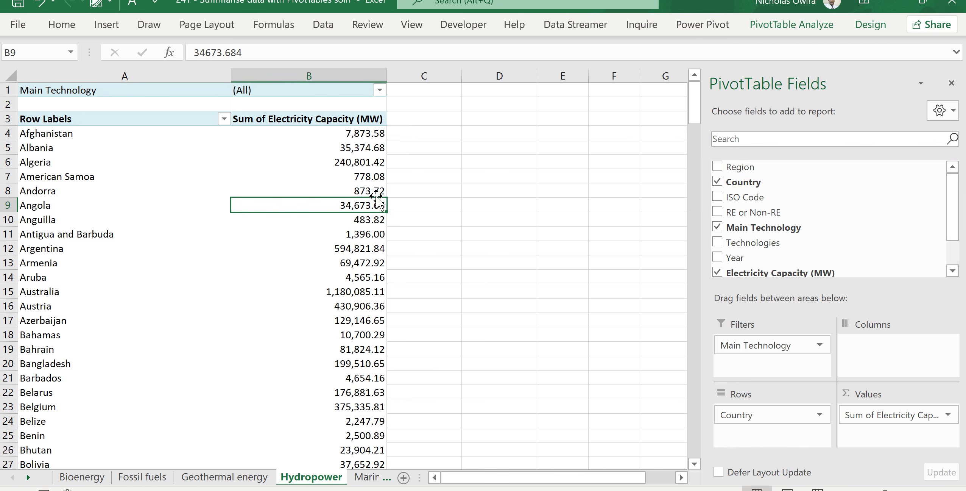
left_click(718, 182)
left_click(718, 168)
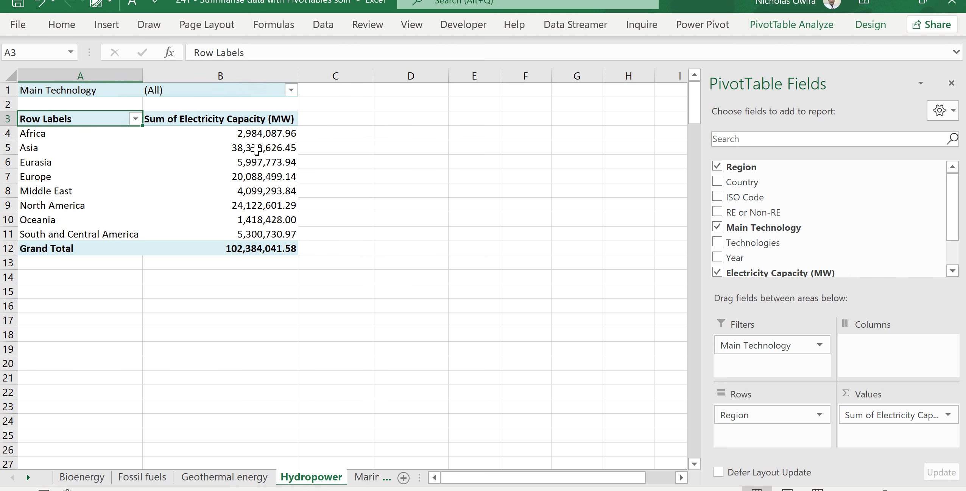
Start a calculated field in the Hydropower PivotTable and name it PRICE PER UNIT MW.
left_click(258, 148)
left_click(317, 143)
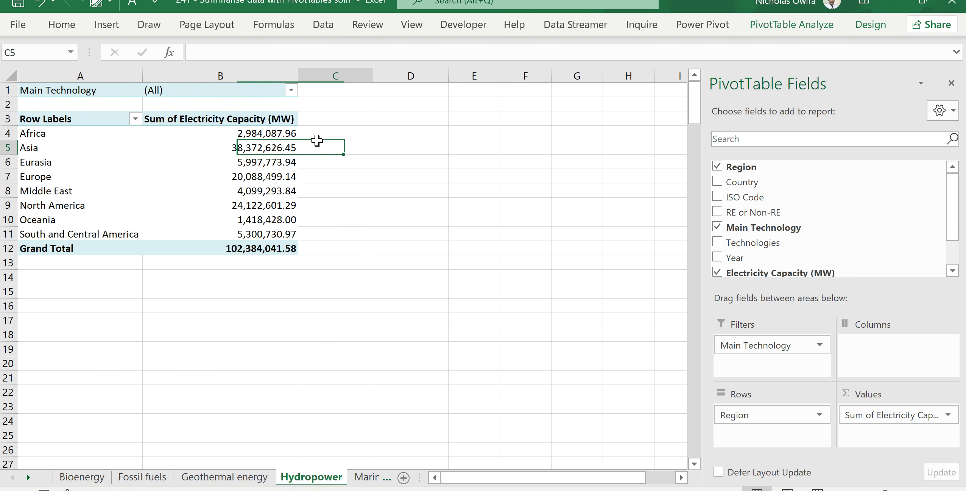
left_click(257, 147)
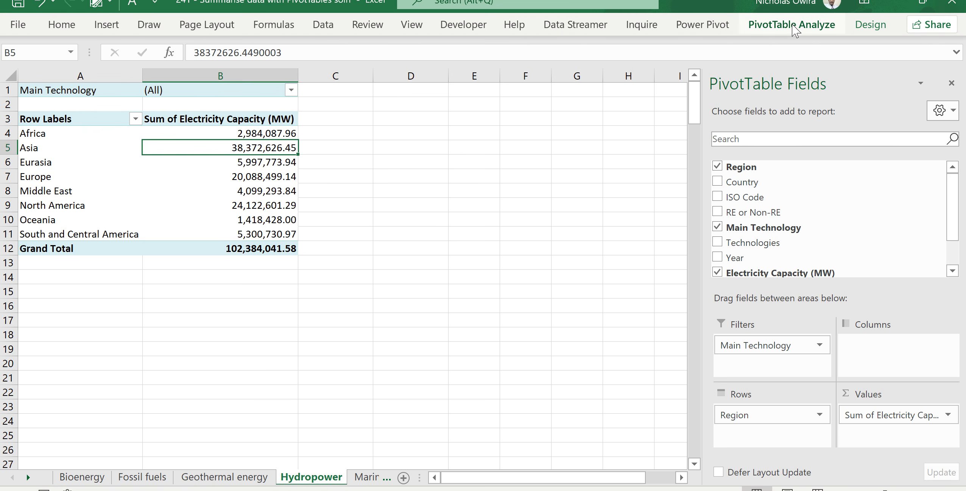
left_click(796, 29)
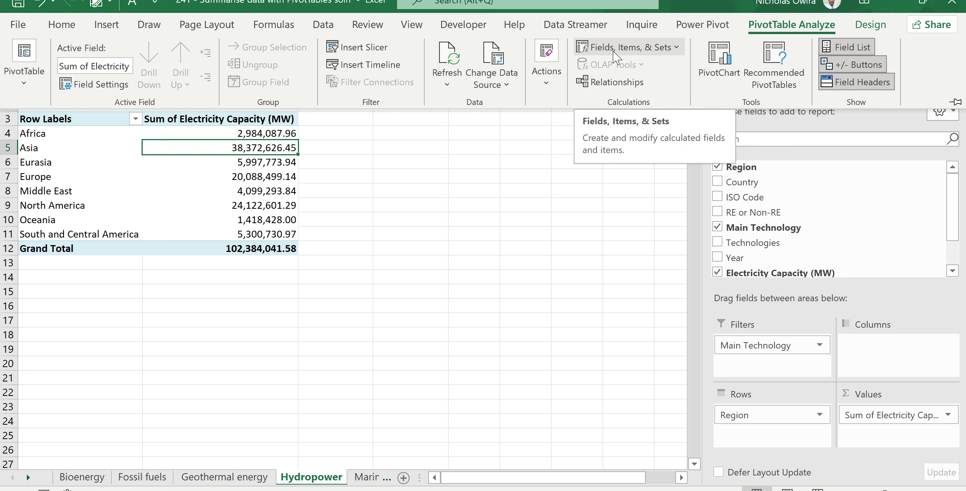
left_click(649, 53)
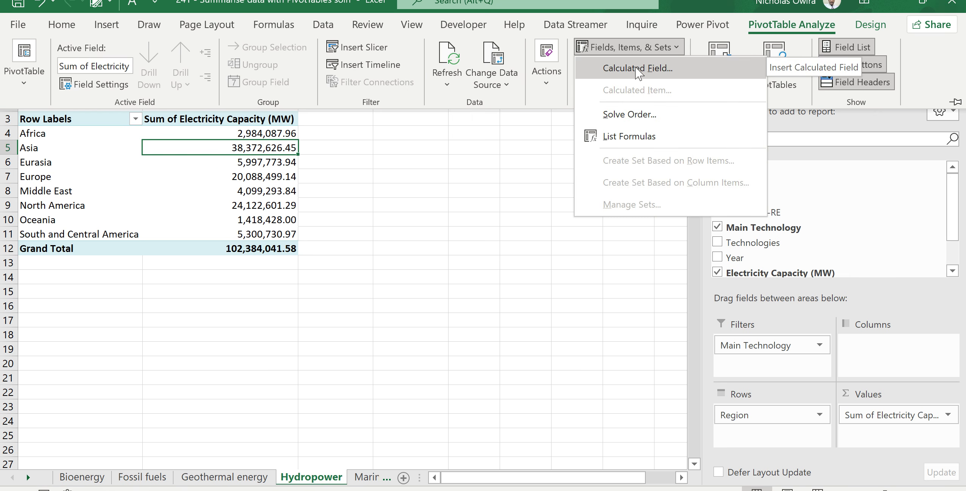
left_click(639, 70)
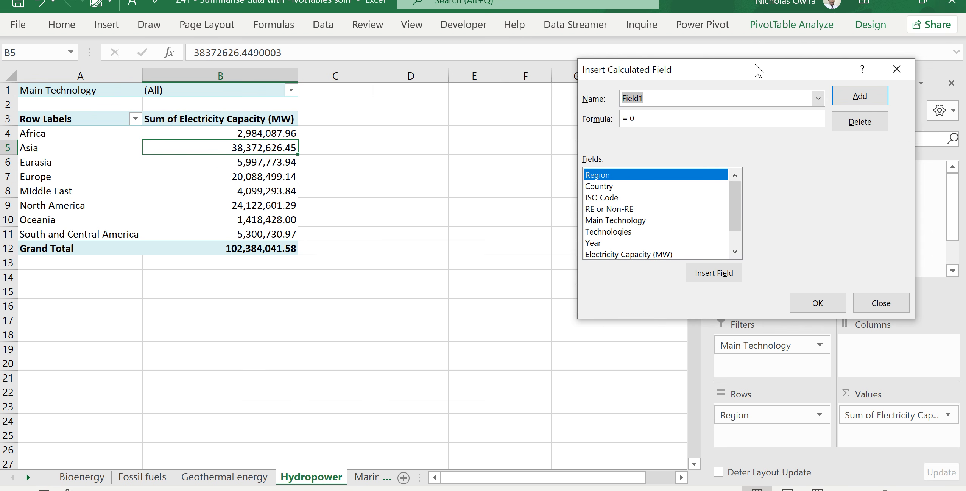
left_click_drag(758, 71, 595, 102)
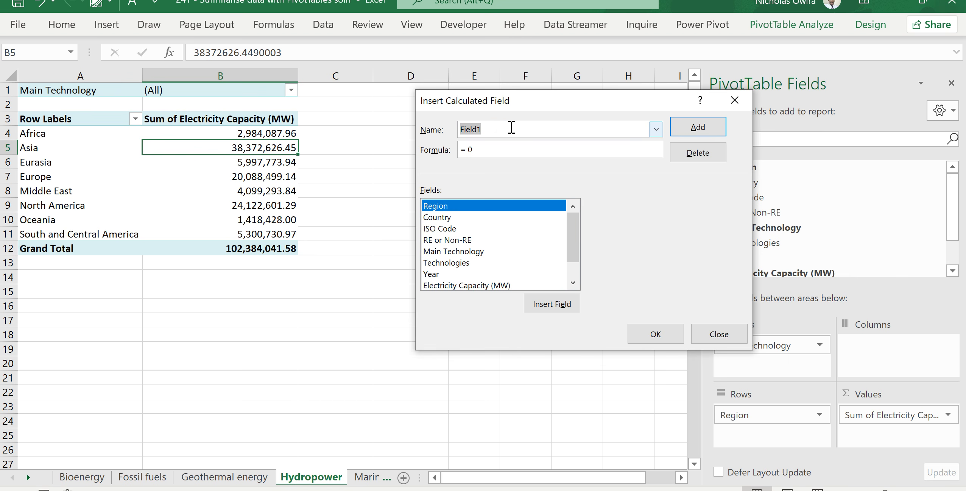
type("PRICE PER ")
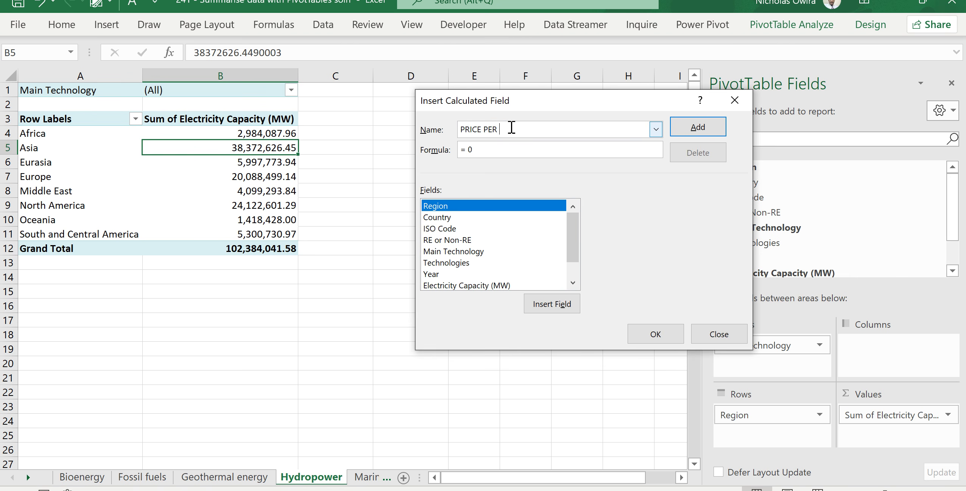
type("UNIT MW")
Set the calculated field's formula to 'Electricity Capacity (MW)'*1.5 and add it to the PivotTable.
left_click(508, 148)
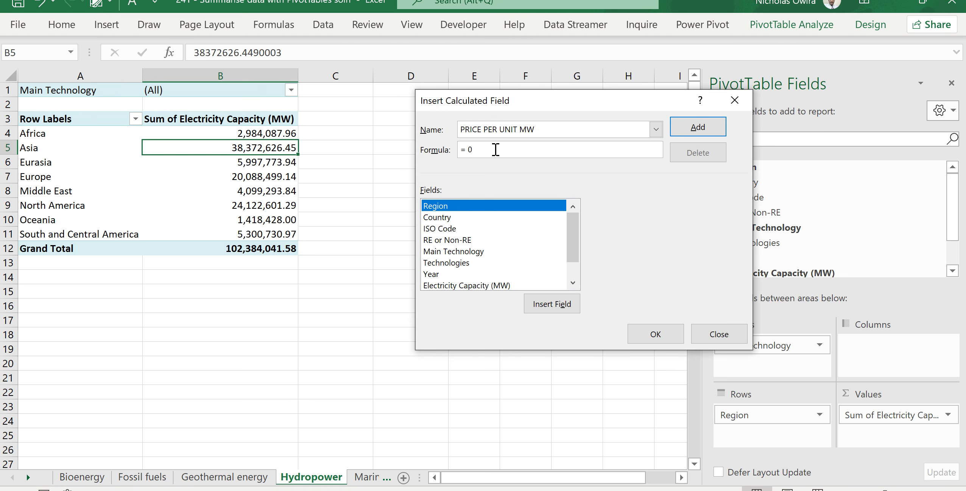
key("BackSpace")
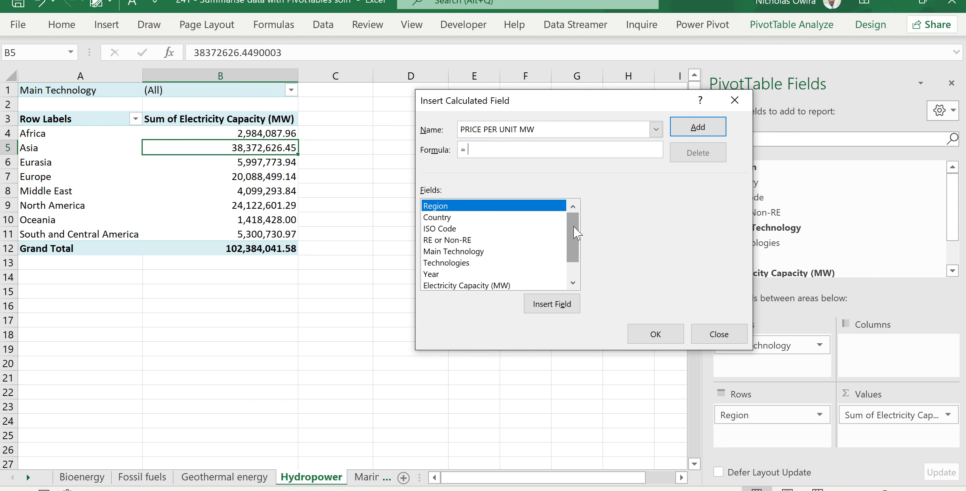
left_click(501, 286)
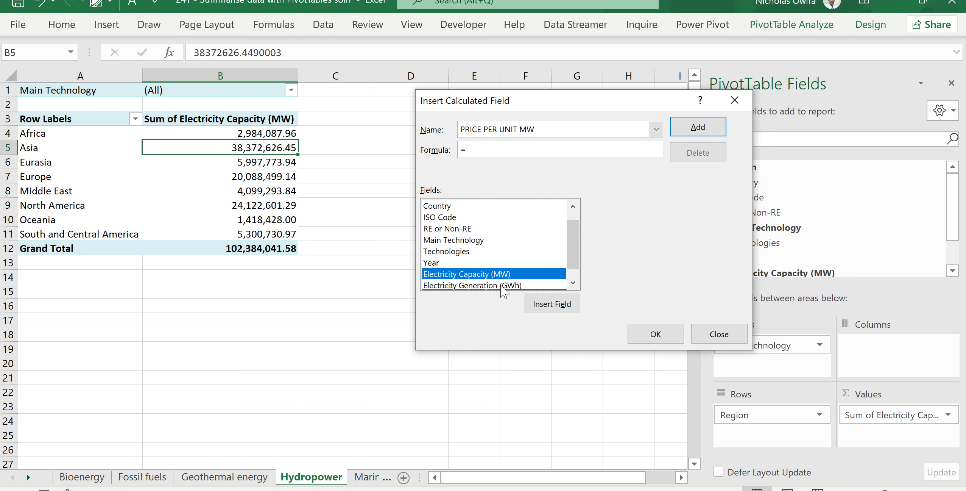
left_click(543, 307)
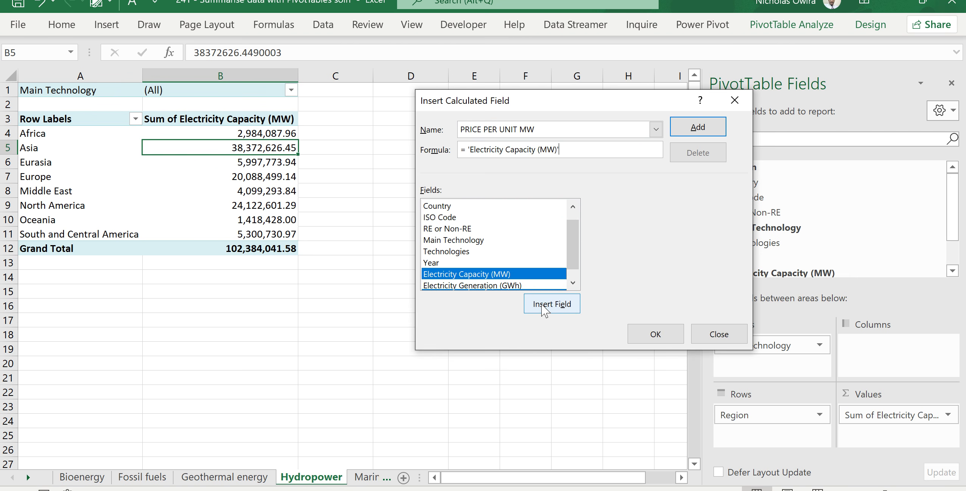
type("*1.5")
left_click(708, 130)
left_click(657, 338)
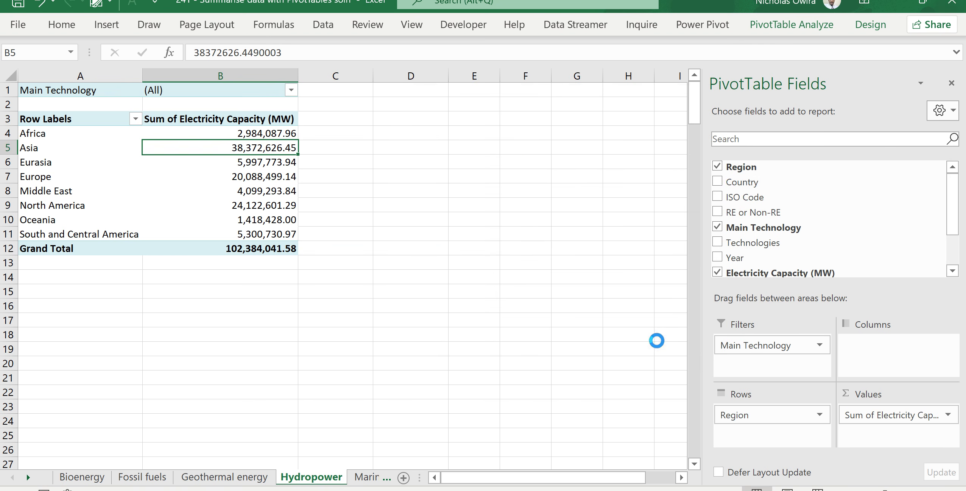
mouse_move(374, 192)
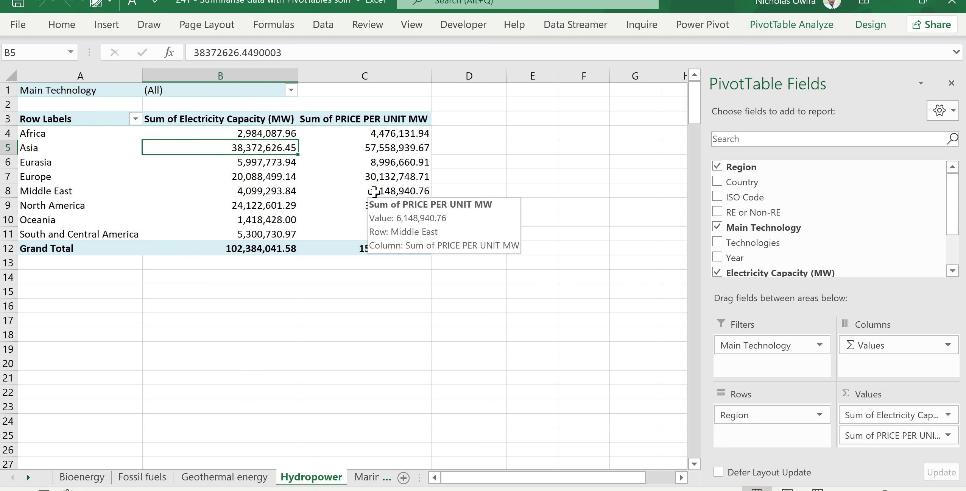
Replace Region with Country in the PivotTable rows and review the calculated field values down the country list.
left_click(718, 167)
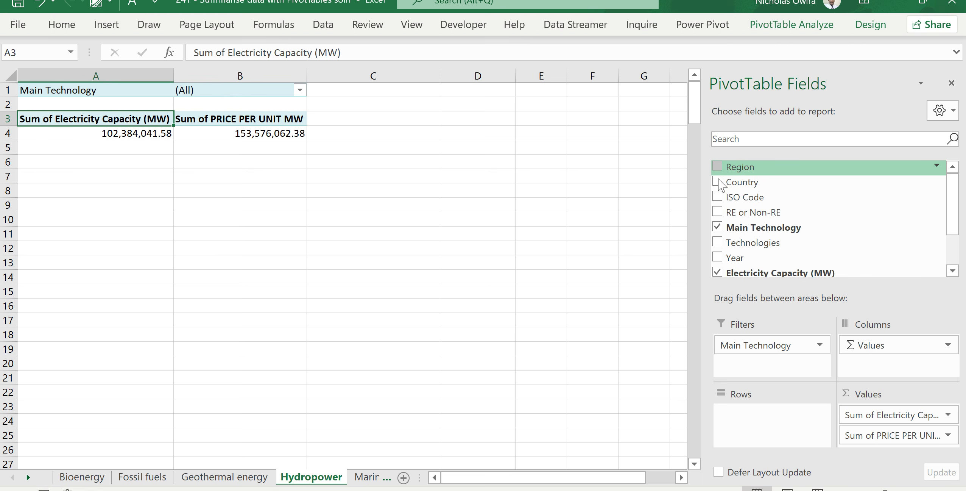
left_click(718, 182)
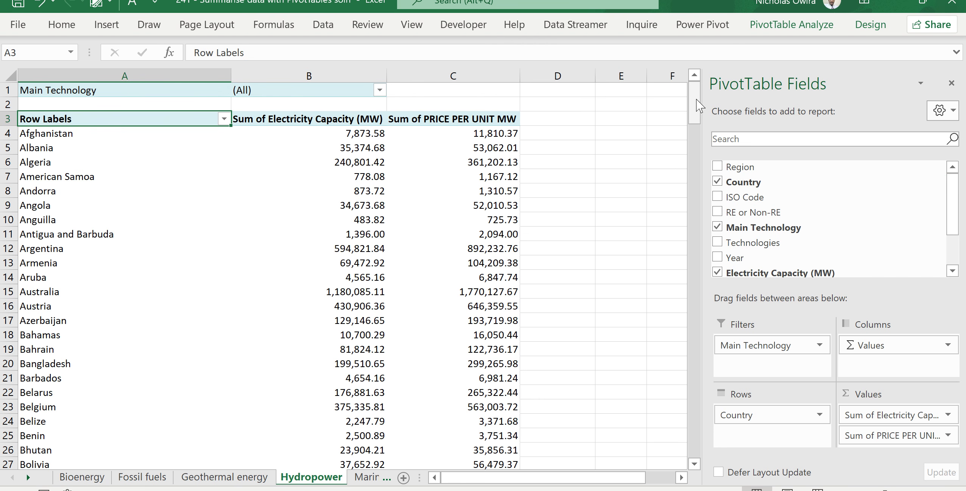
left_click_drag(697, 100, 697, 186)
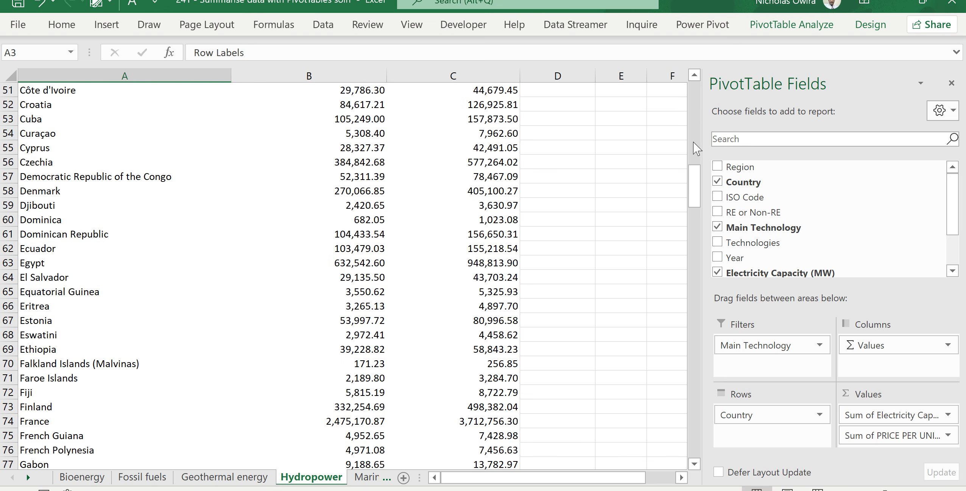